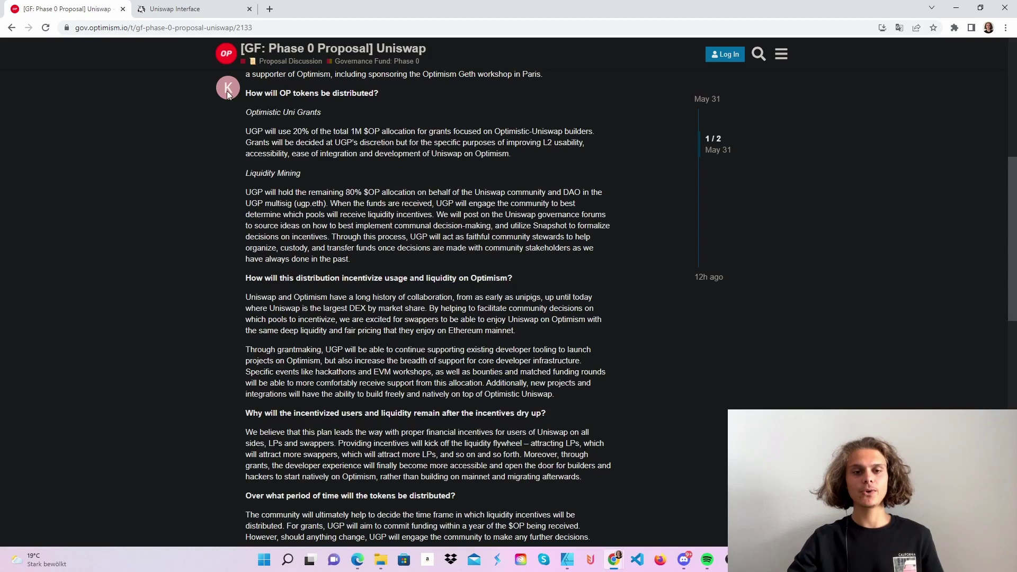
- Scroll through the Uniswap Phase 0 grant proposal and its 1,000,000 OP distribution plan
scroll(390, 172, up, 7)
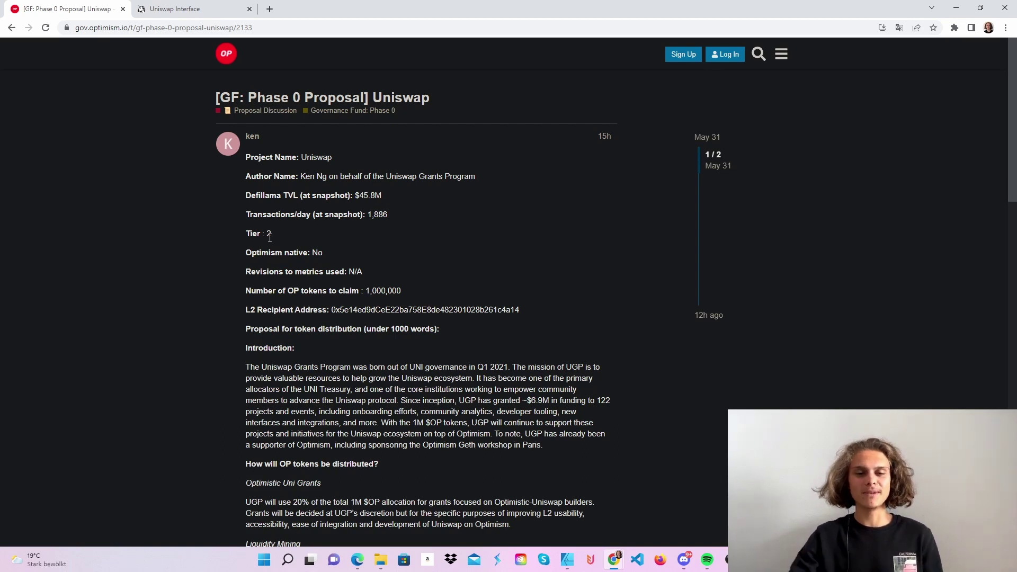
scroll(269, 238, down, 3)
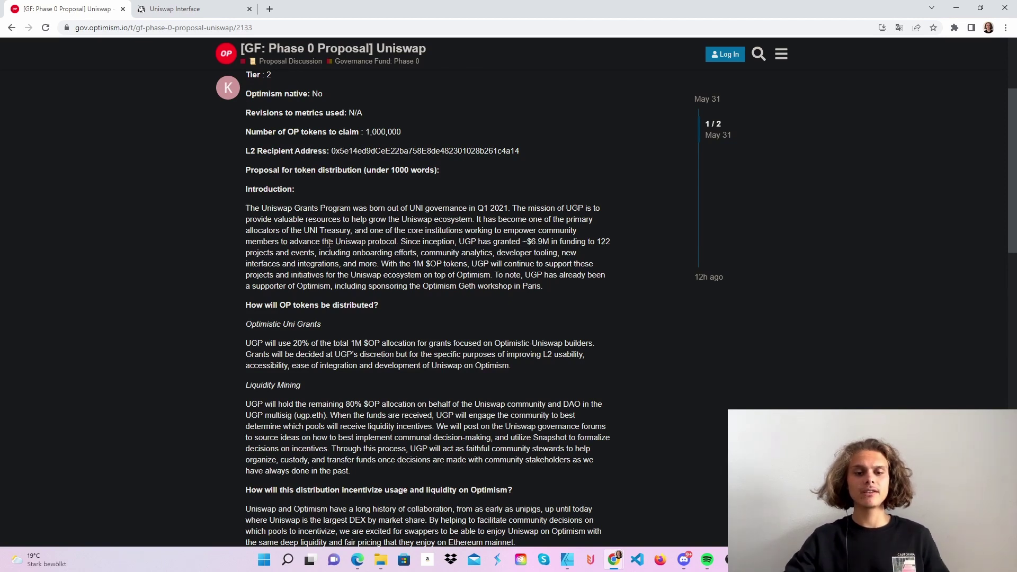
scroll(329, 243, down, 10)
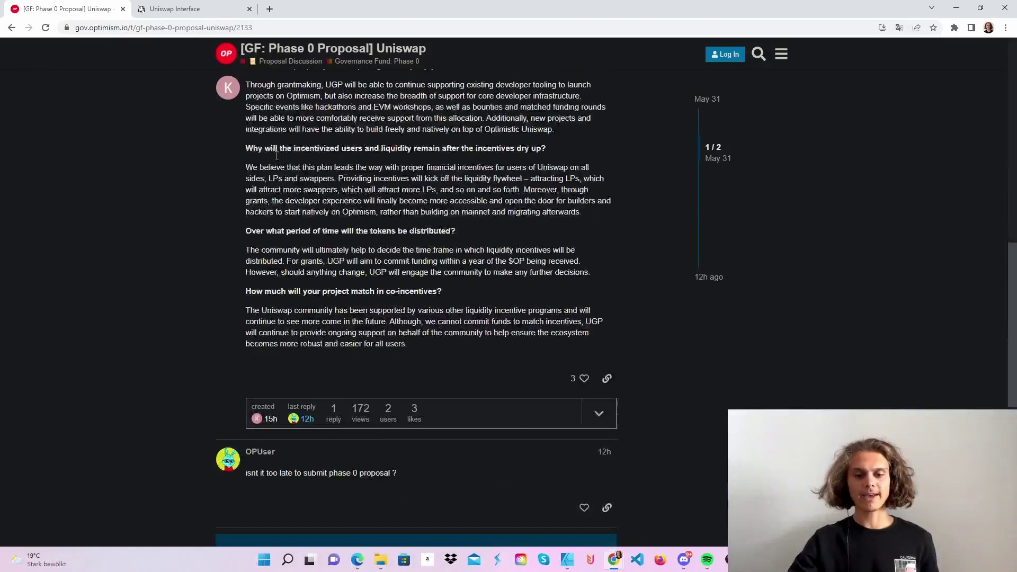
scroll(276, 156, up, 3)
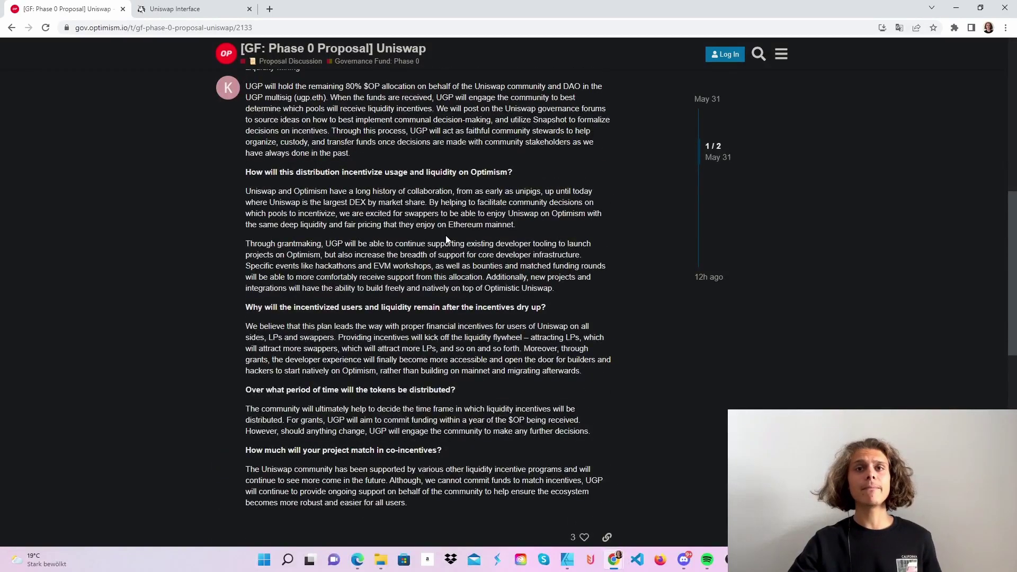
- Open Uniswap's swap page on Optimism and look over the network and help/language menus
click(164, 8)
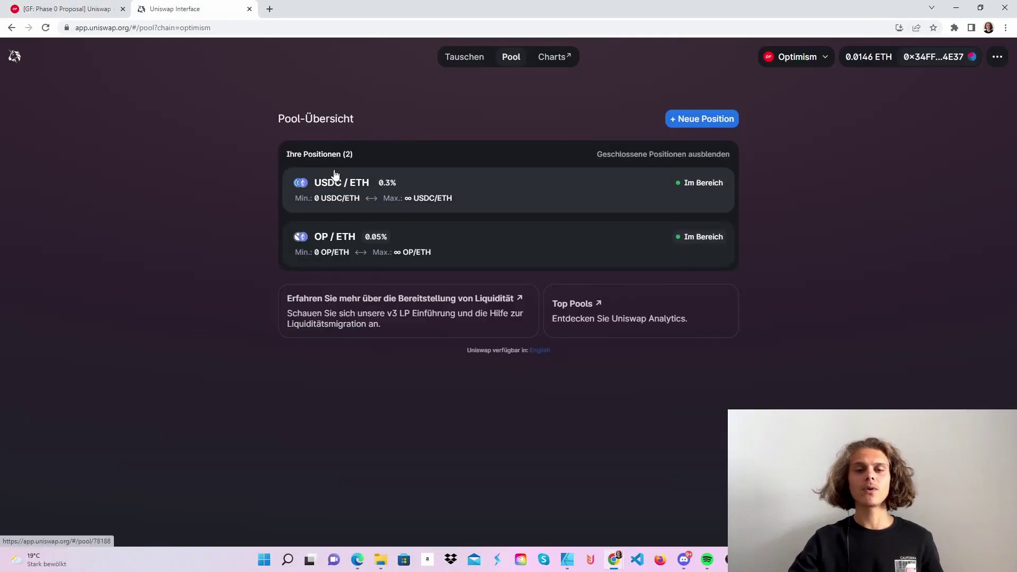
click(454, 60)
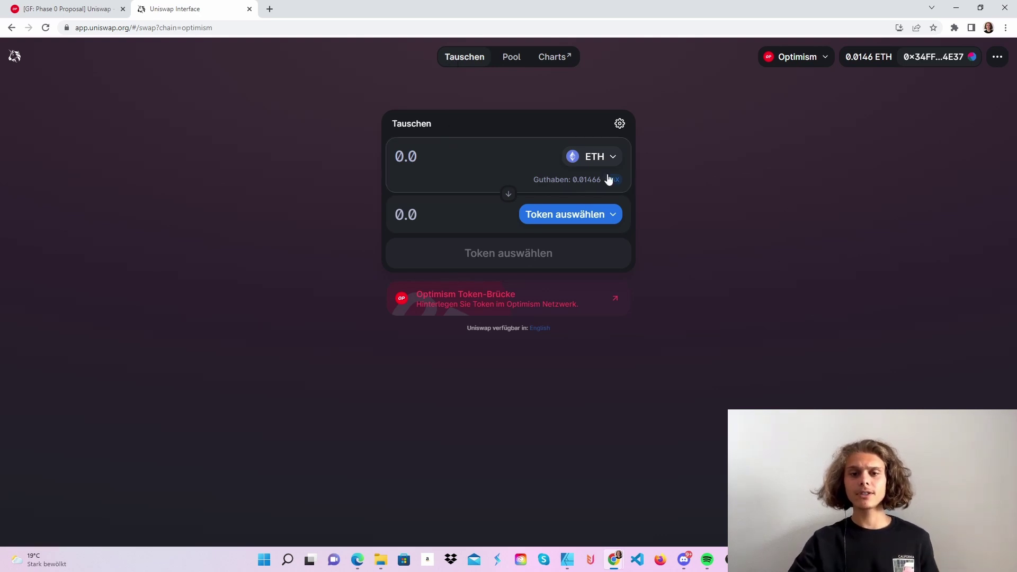
click(812, 58)
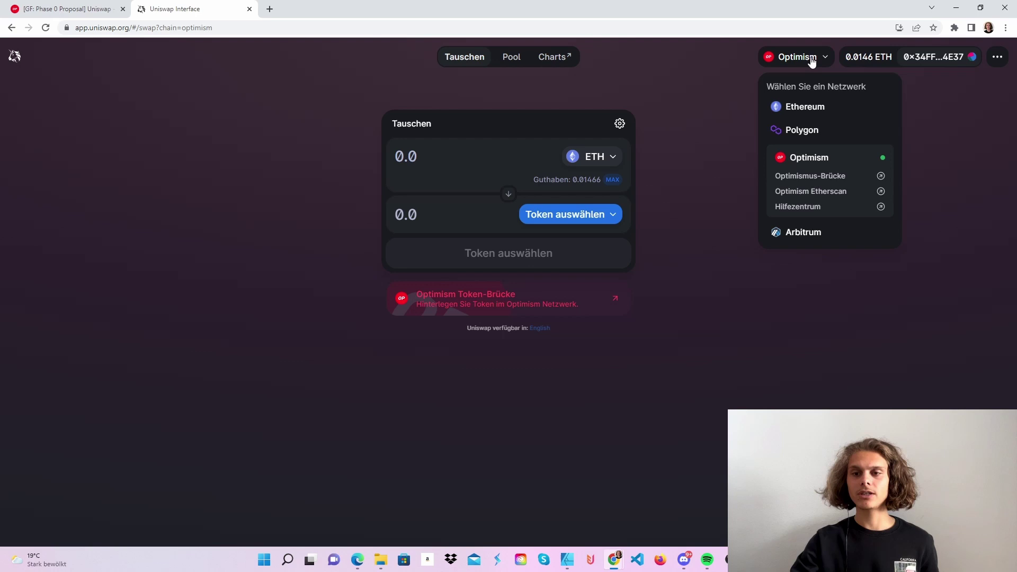
click(998, 58)
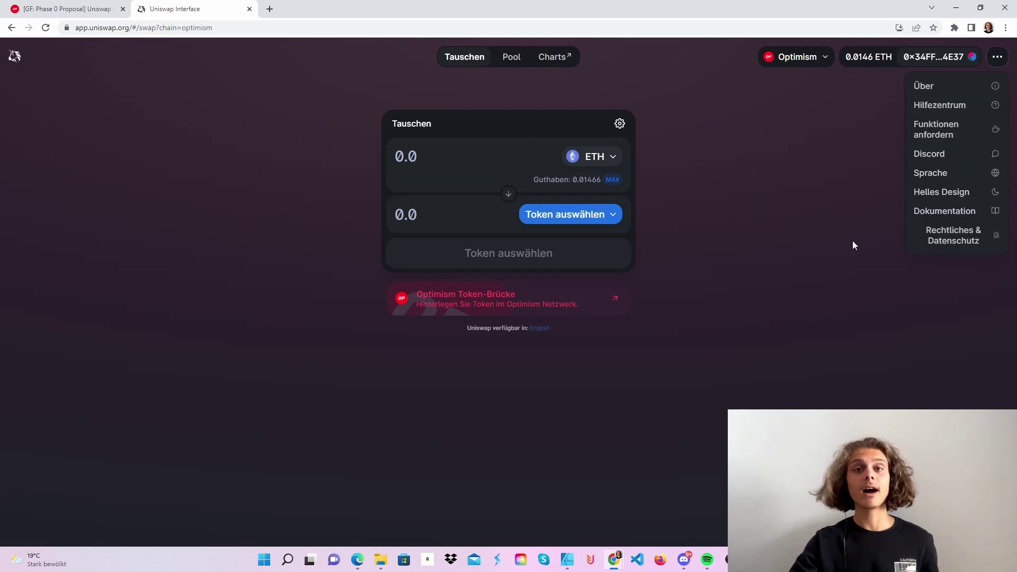
- Set OP as the token to receive, then check OP in the custom tokens of token list management
click(571, 216)
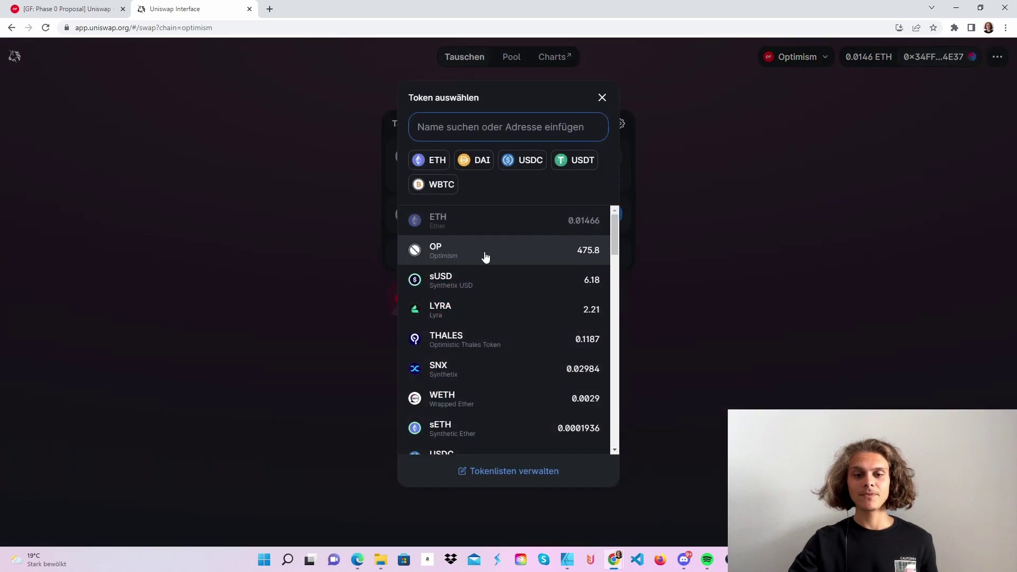
click(503, 255)
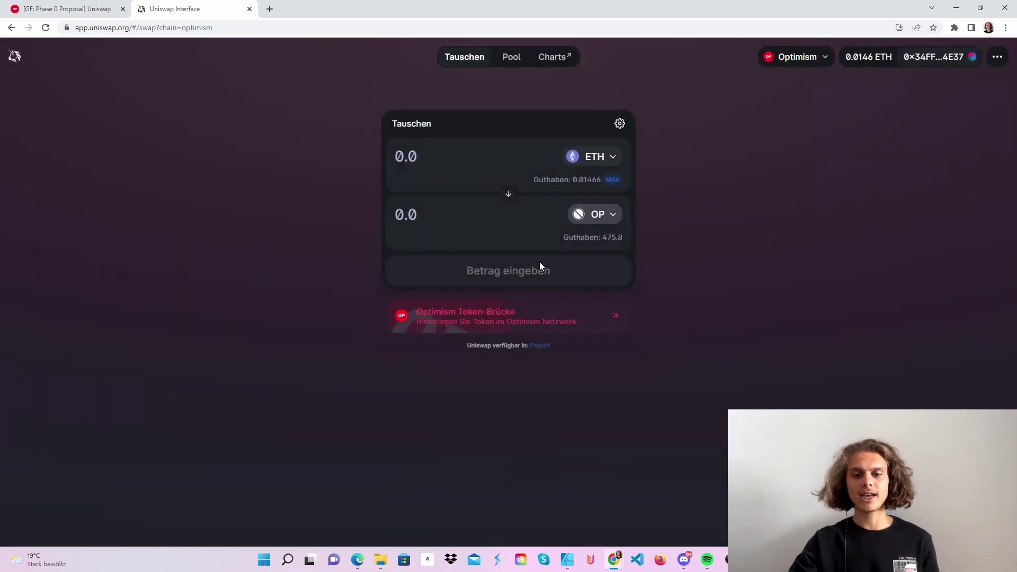
click(604, 220)
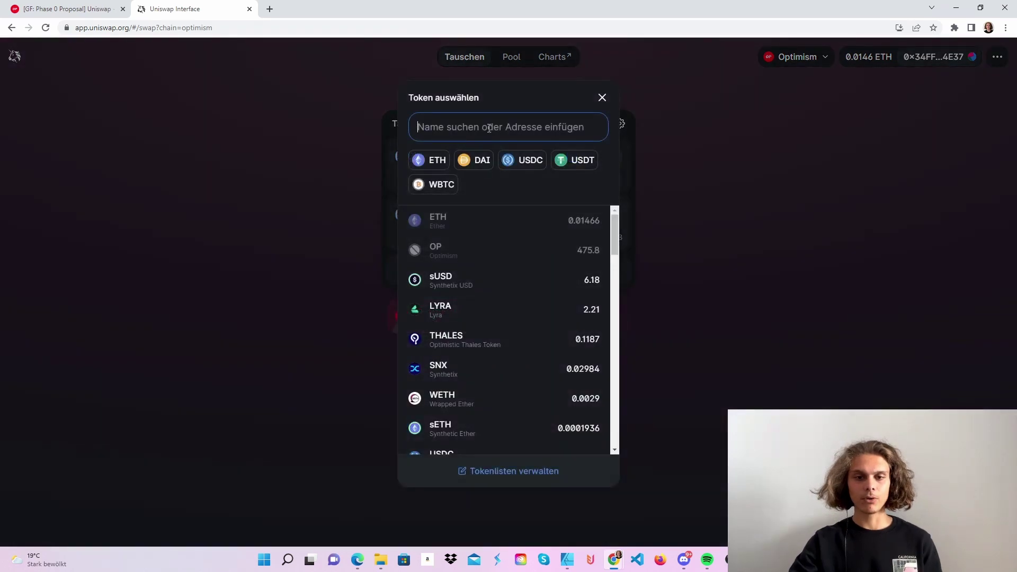
click(482, 471)
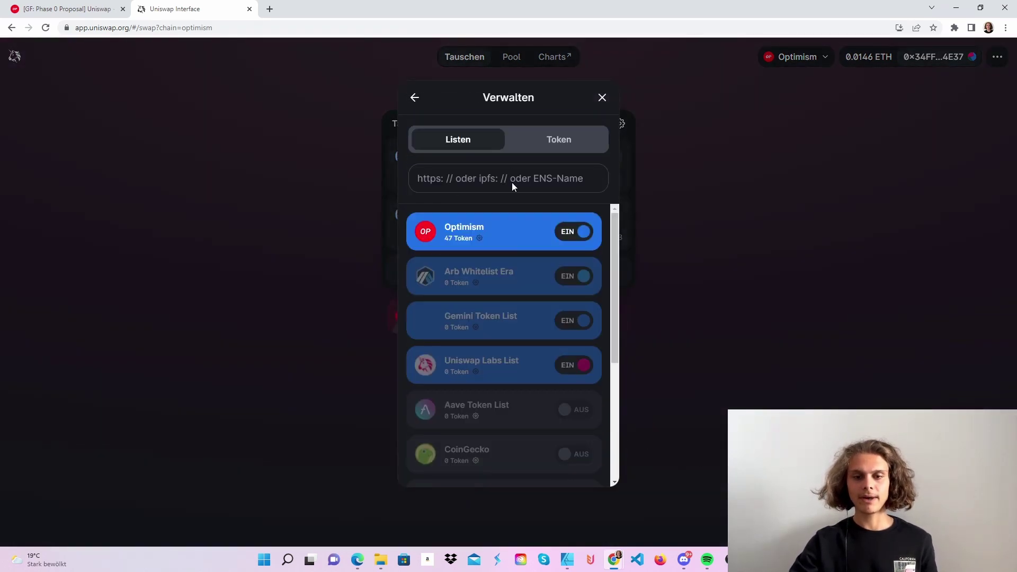
click(586, 142)
click(490, 180)
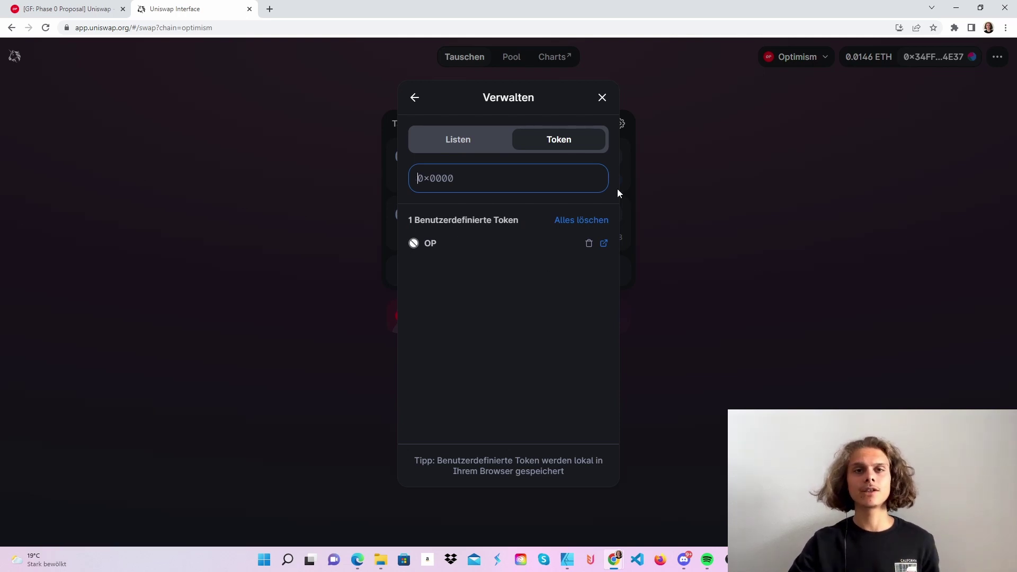
click(602, 98)
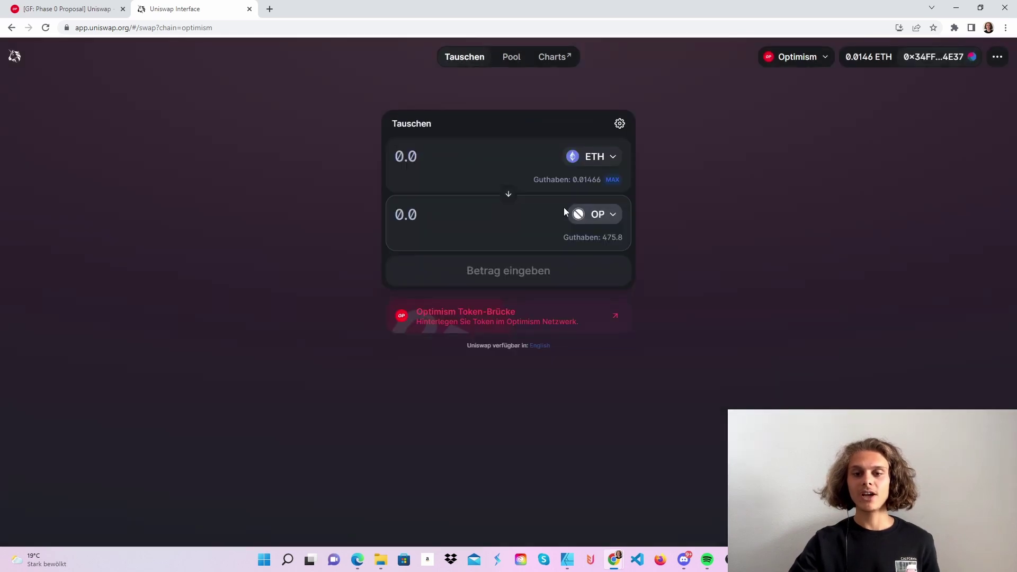
- Reverse the swap to sell 20 OP for ETH and request approval for Uniswap to spend OP
click(509, 195)
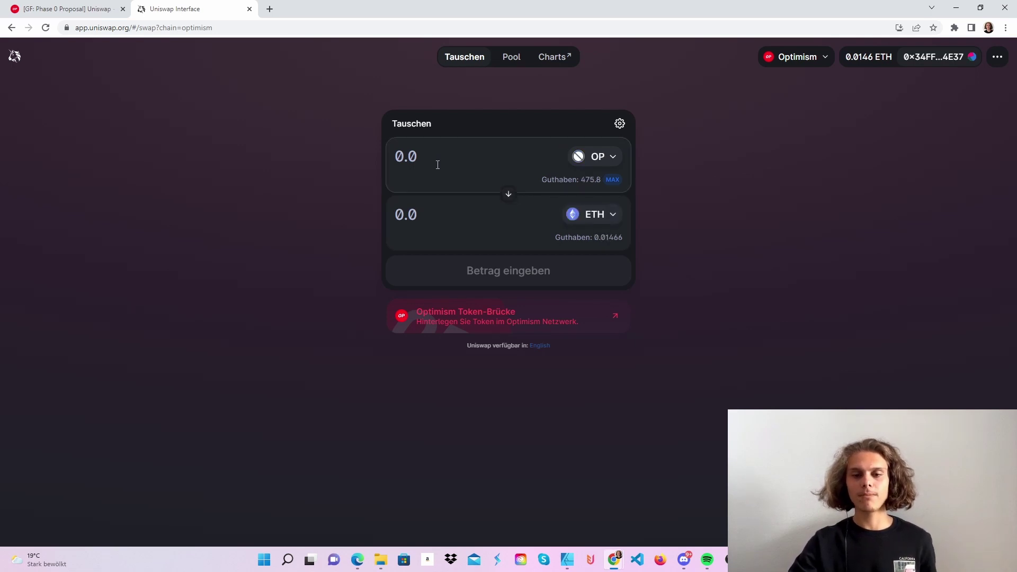
text(20)
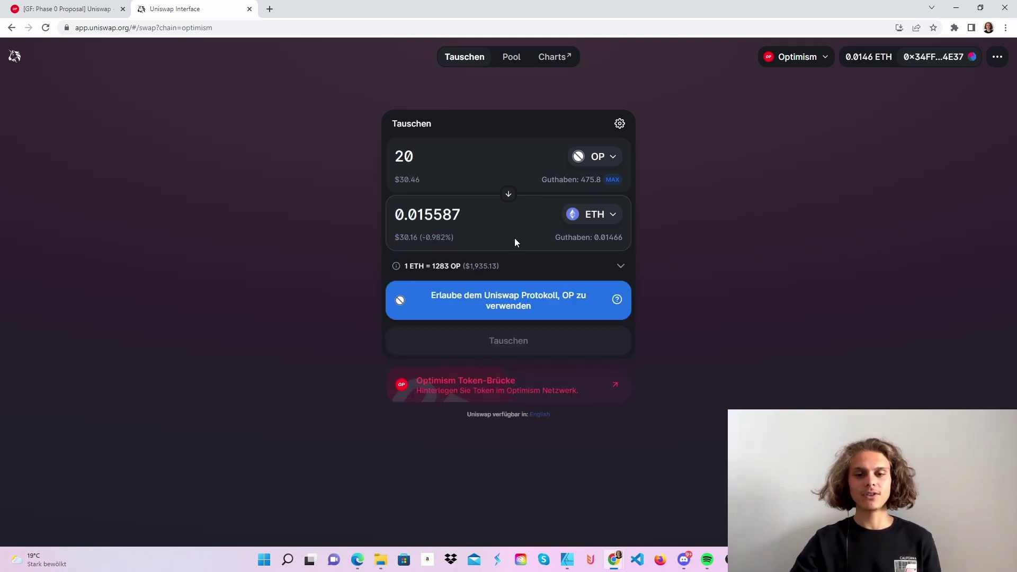
click(525, 305)
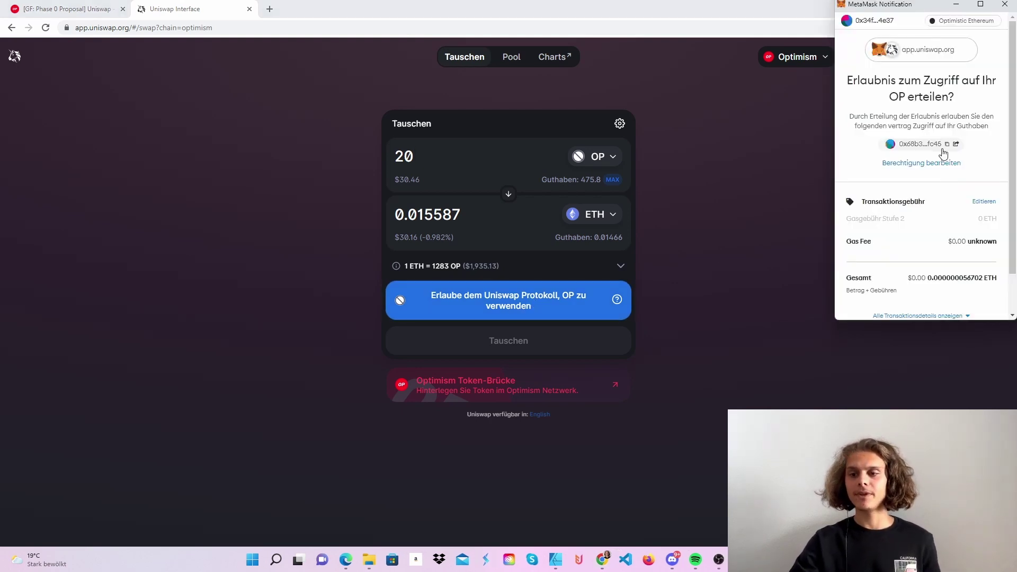
scroll(942, 161, down, 2)
- Approve Uniswap's OP spending in the MetaMask window
click(963, 301)
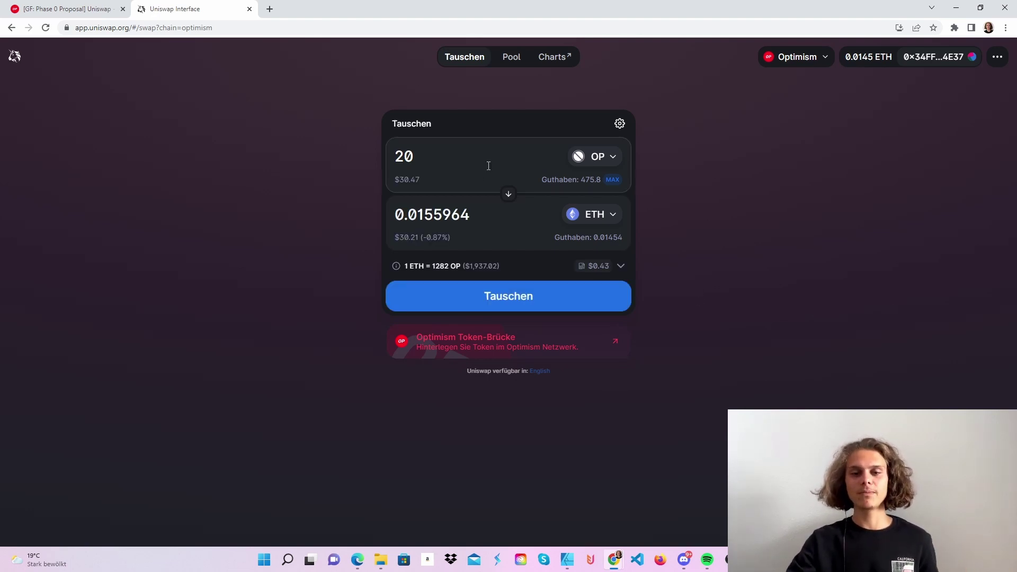
- Review and confirm the swap of 20 OP for 0.0155964 ETH
click(519, 299)
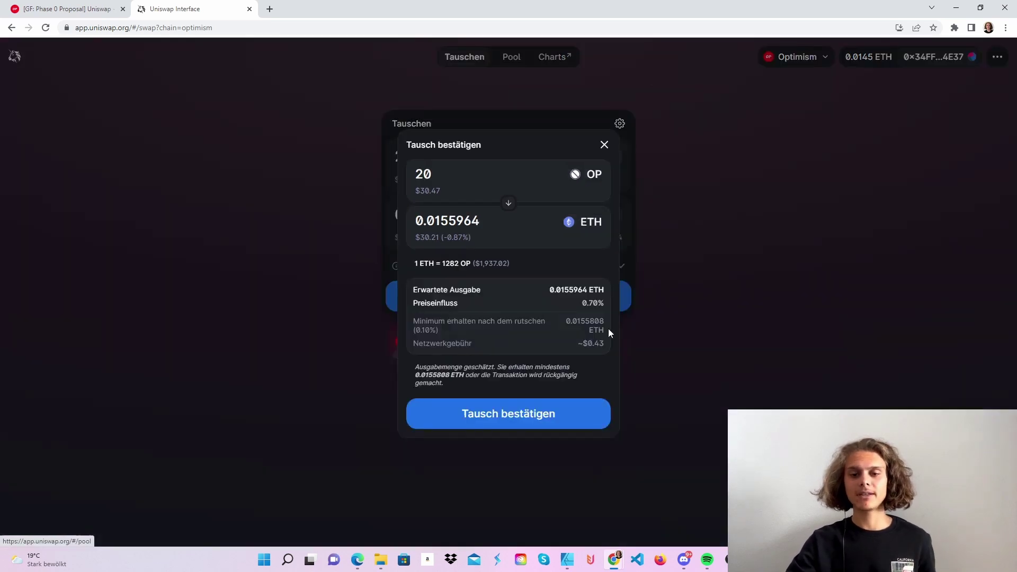
click(549, 420)
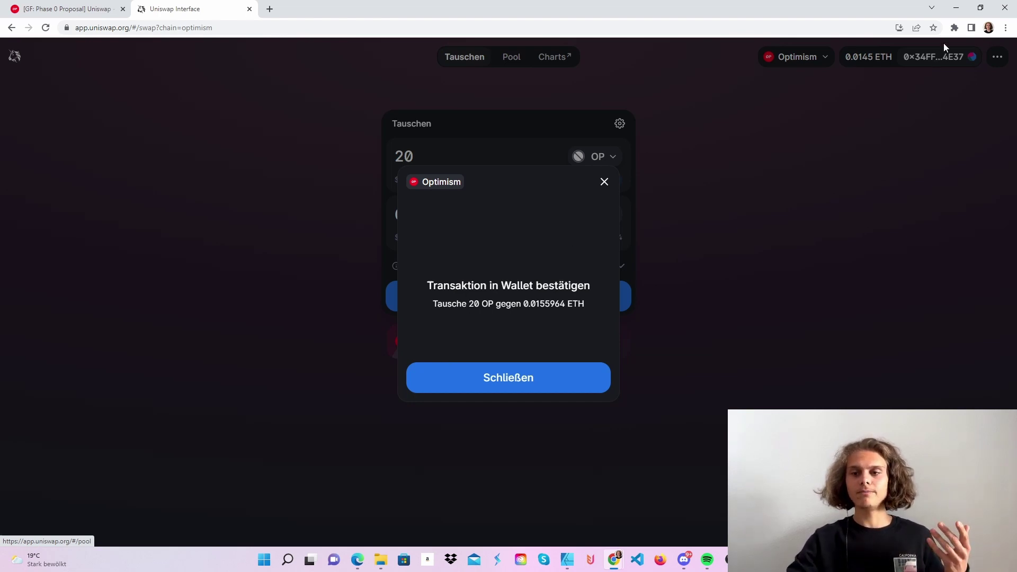
- Pin the MetaMask extension to the browser toolbar
click(954, 27)
scroll(890, 186, down, 5)
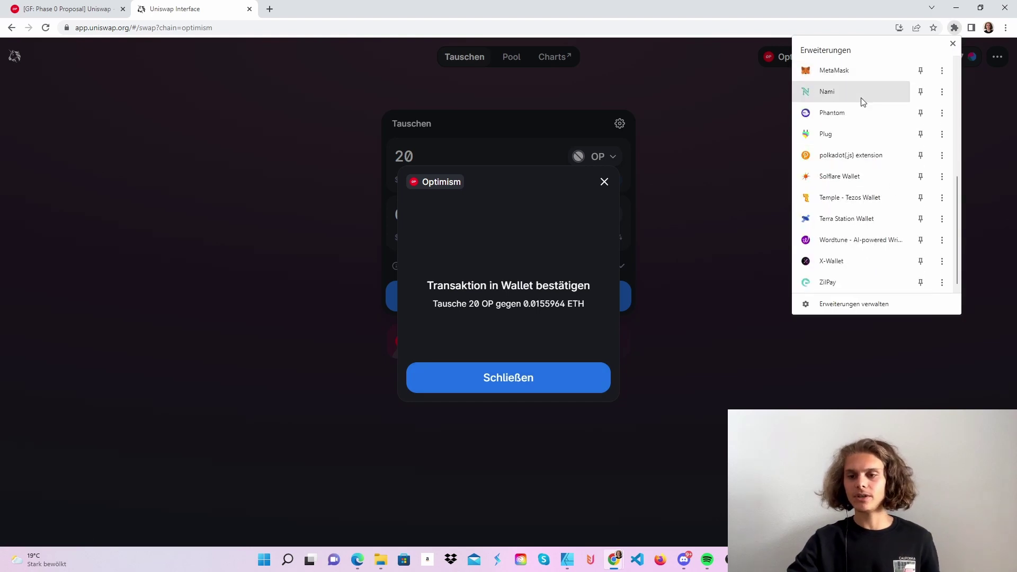
click(846, 66)
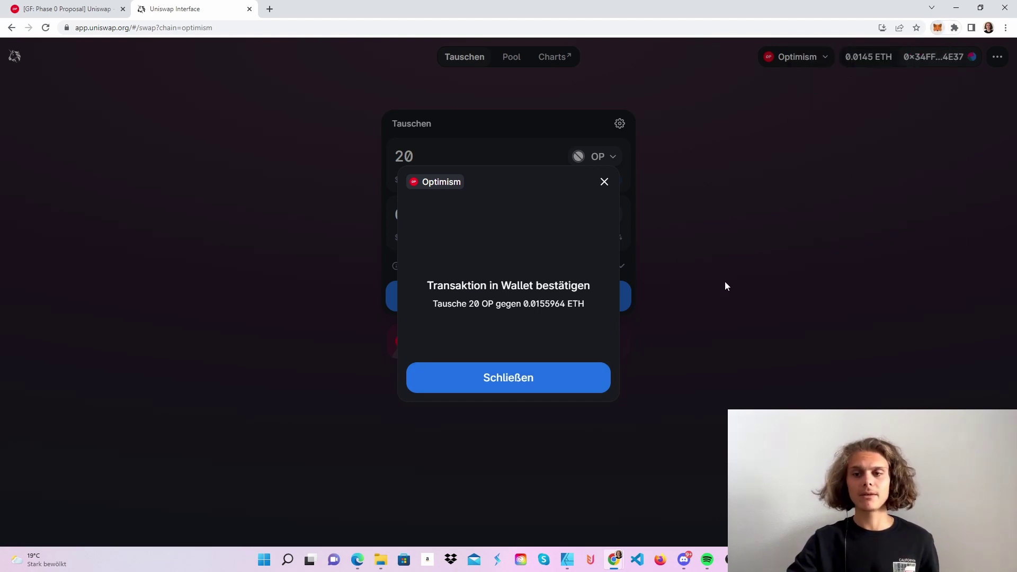
- Check the completed swap in MetaMask's Aktivität list and the 0.0293 ETH balance
click(937, 27)
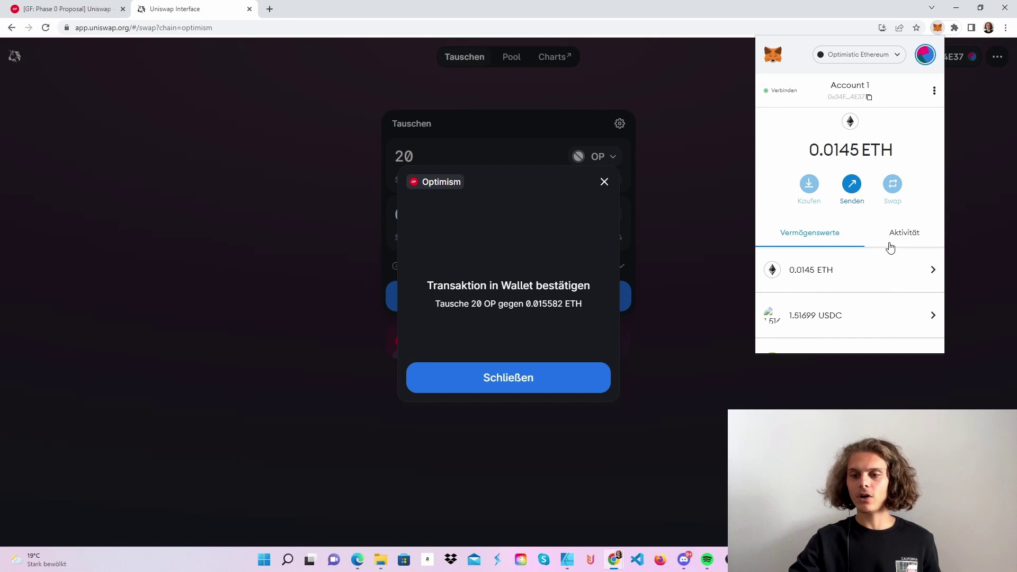
click(905, 234)
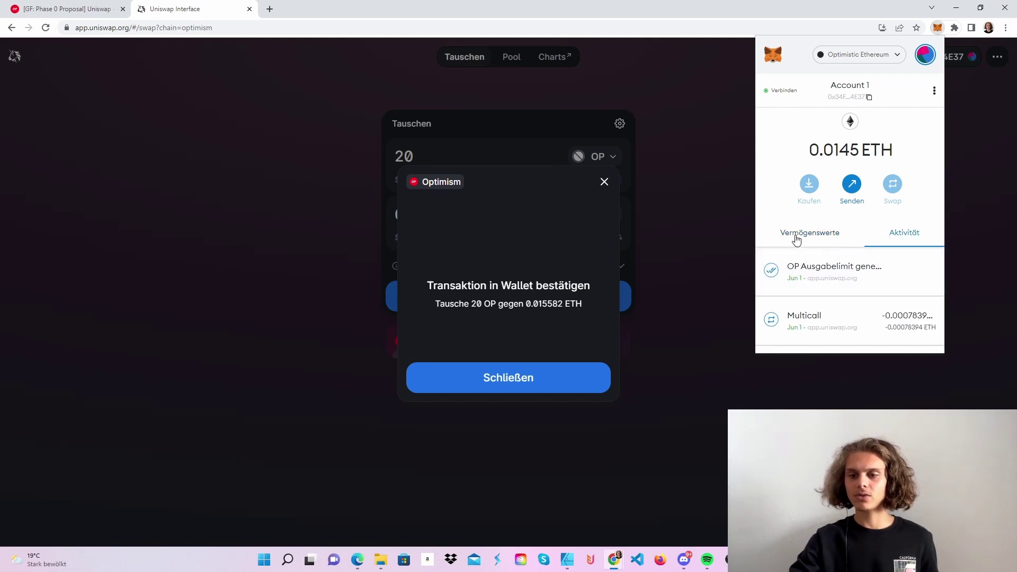
click(823, 233)
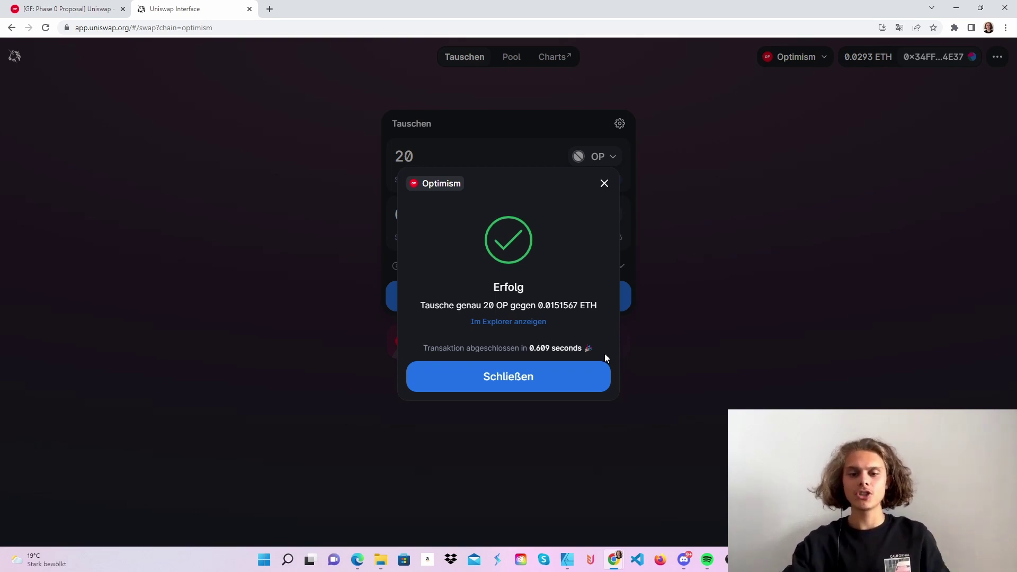
- Dismiss the swap success message, review transaction settings, and start a new position from the Pool overview
click(589, 382)
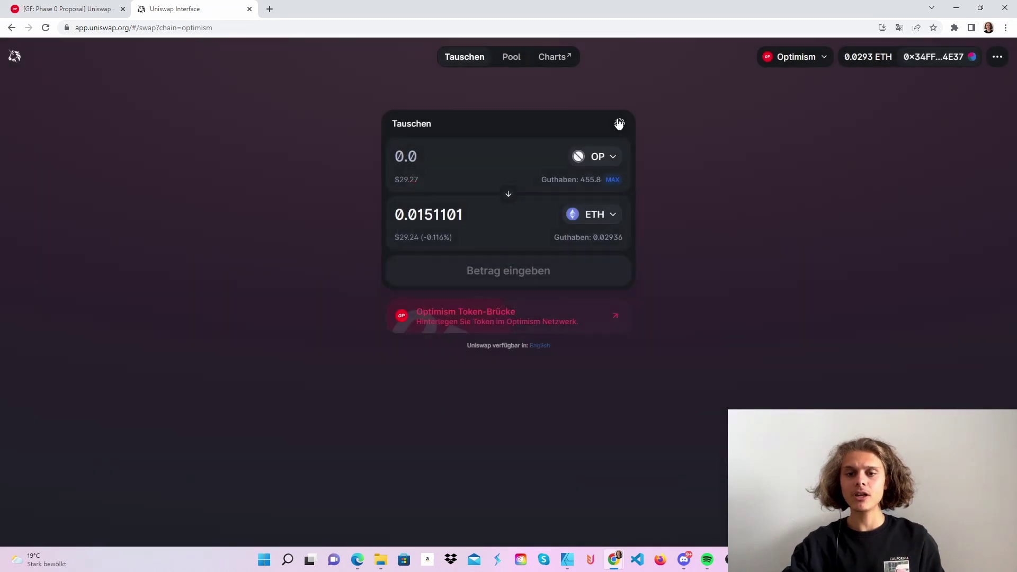
click(619, 124)
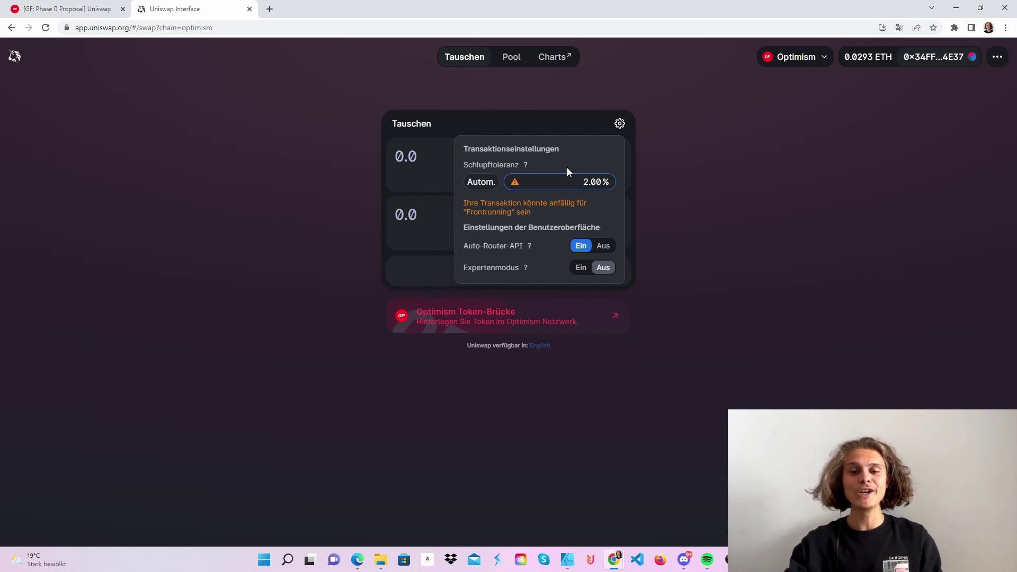
click(783, 204)
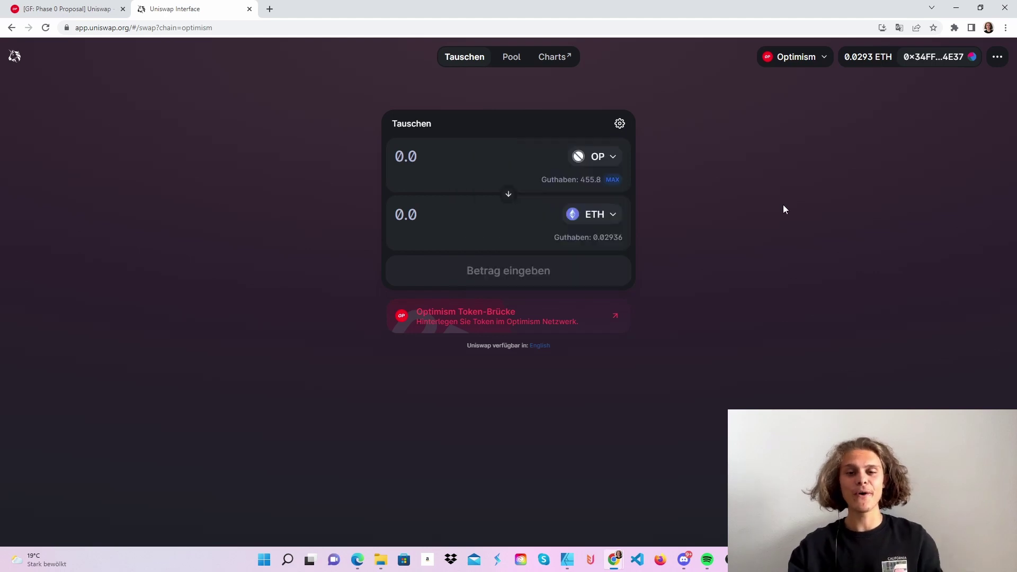
click(510, 60)
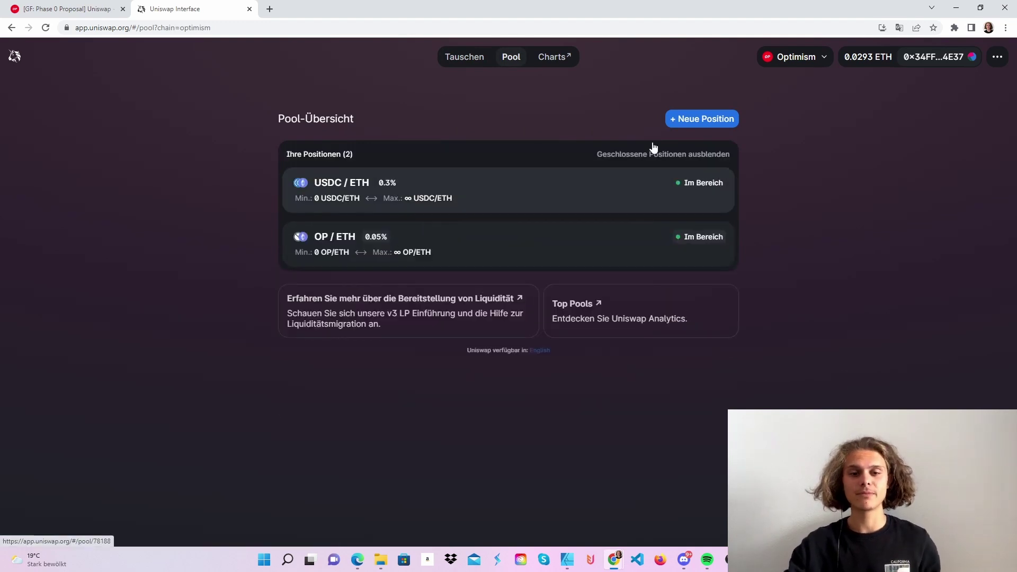
click(730, 118)
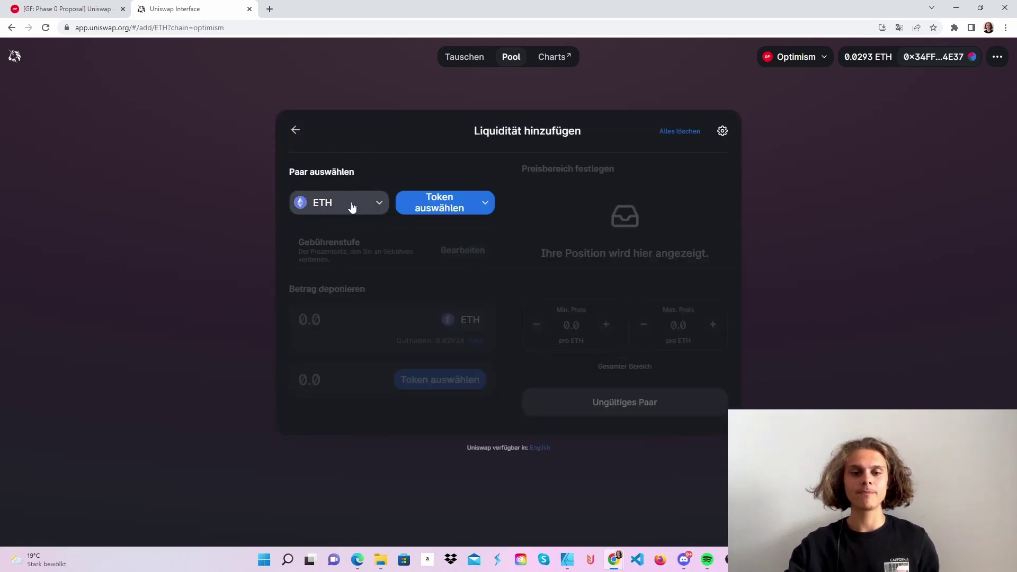
- Pair ETH with OP, show prices in OP, and select the 0.05% fee tier
click(476, 202)
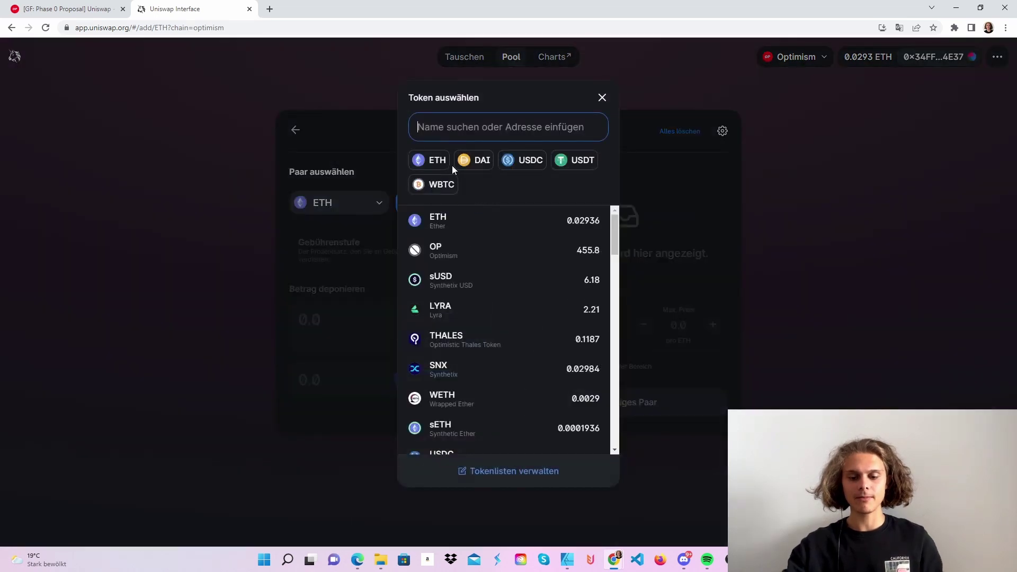
text(op)
click(527, 225)
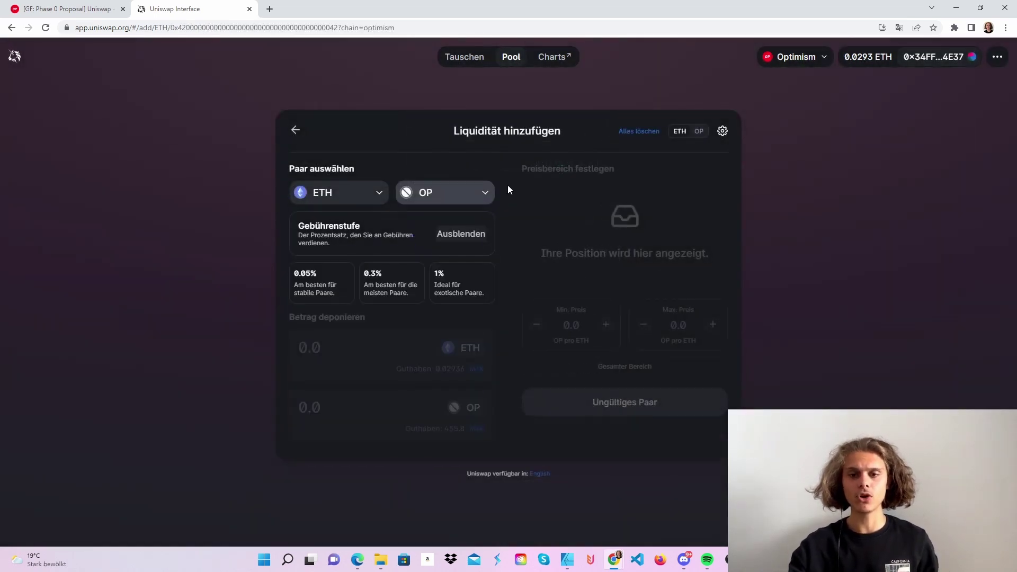
click(705, 130)
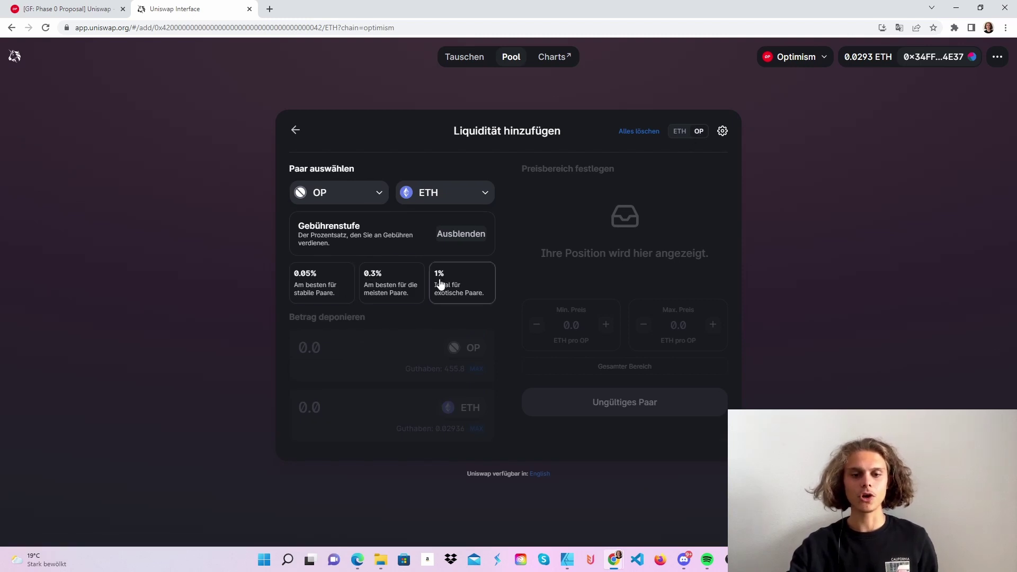
click(336, 281)
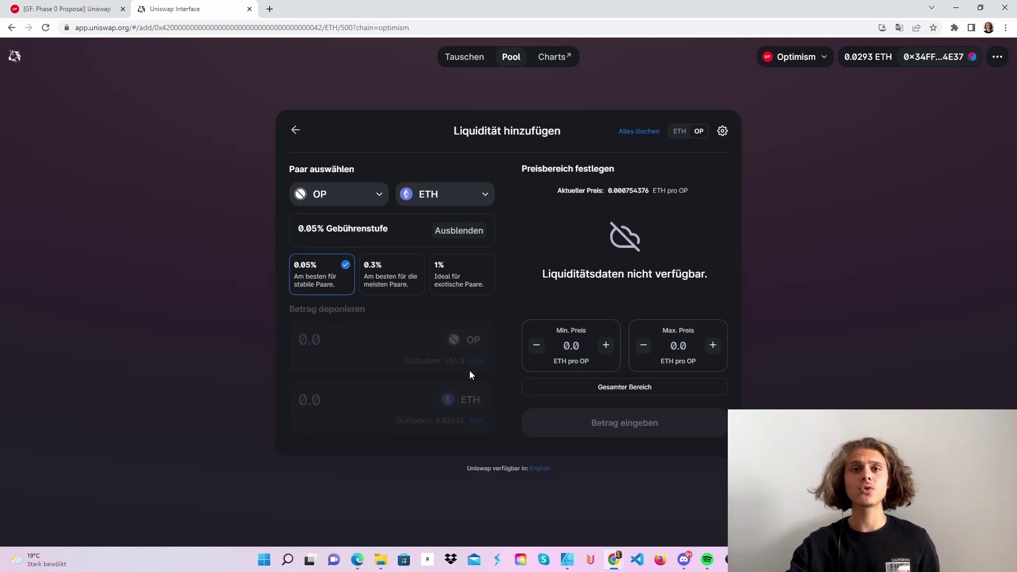
- Set a full price range, deposit 1 OP with 0.000754375 ETH, and preview the position
click(615, 389)
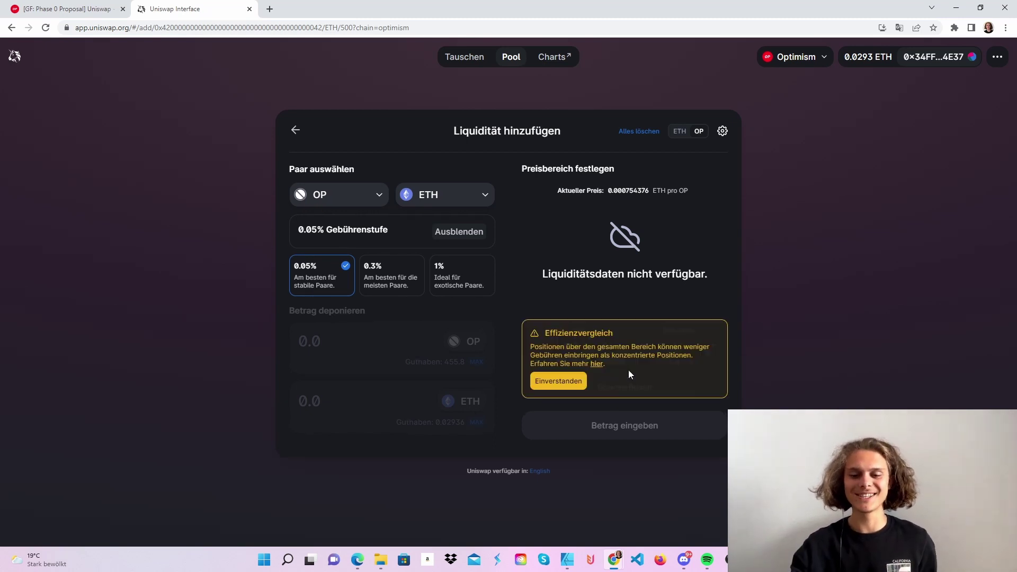
click(554, 384)
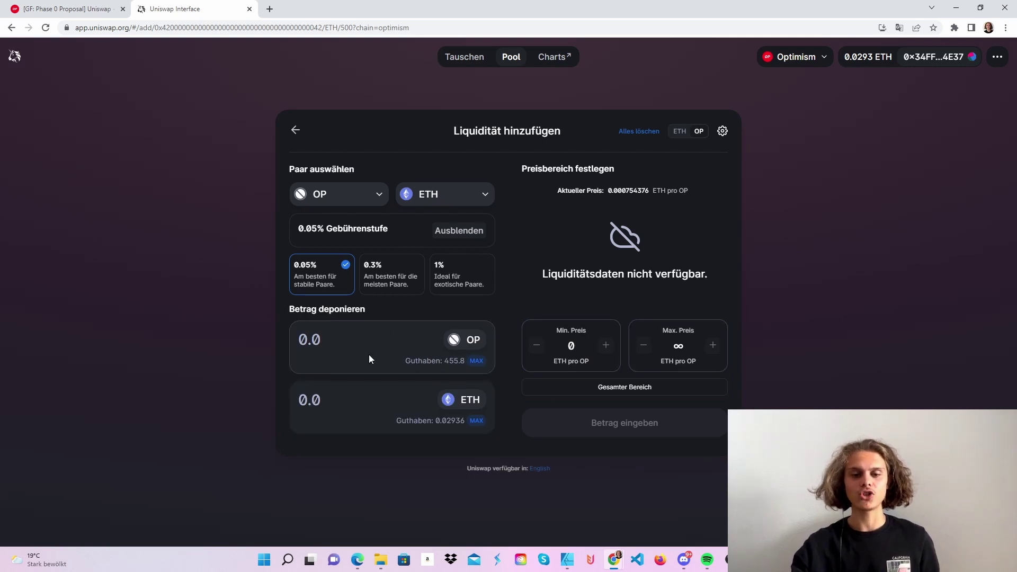
click(355, 346)
text(1)
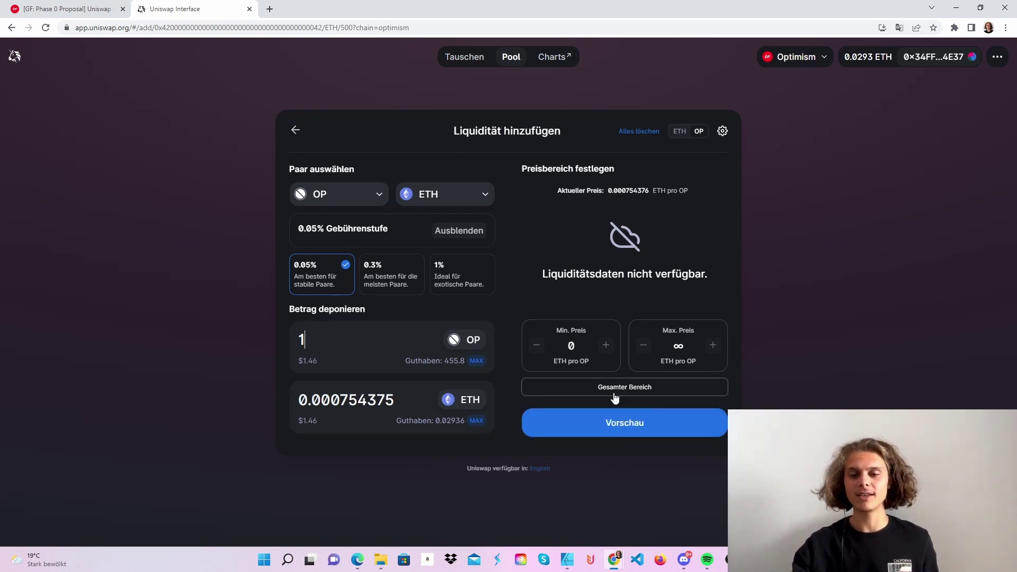
click(643, 422)
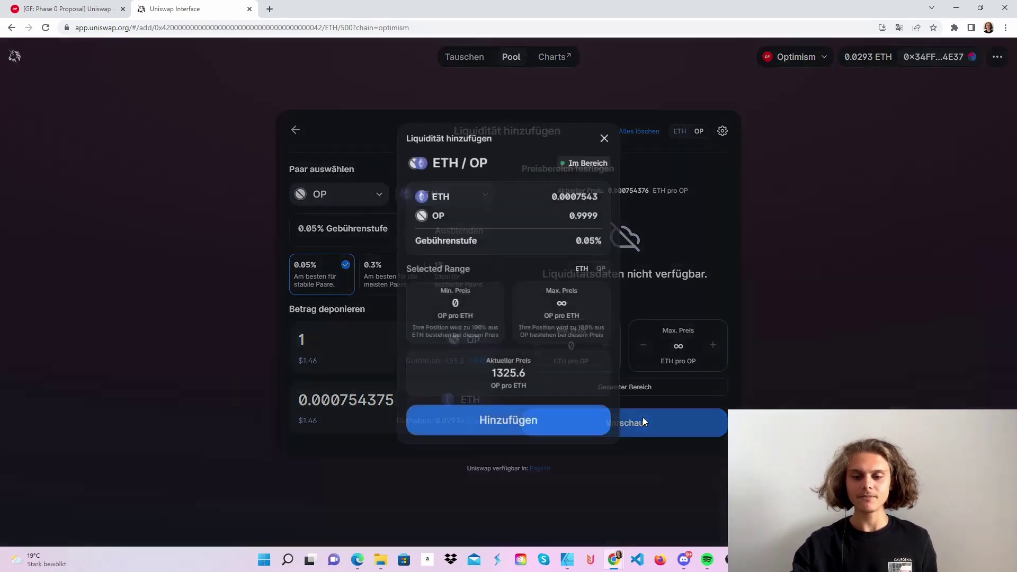
- Submit the OP/ETH liquidity addition and approve it in MetaMask; the transaction ends in an error
click(517, 421)
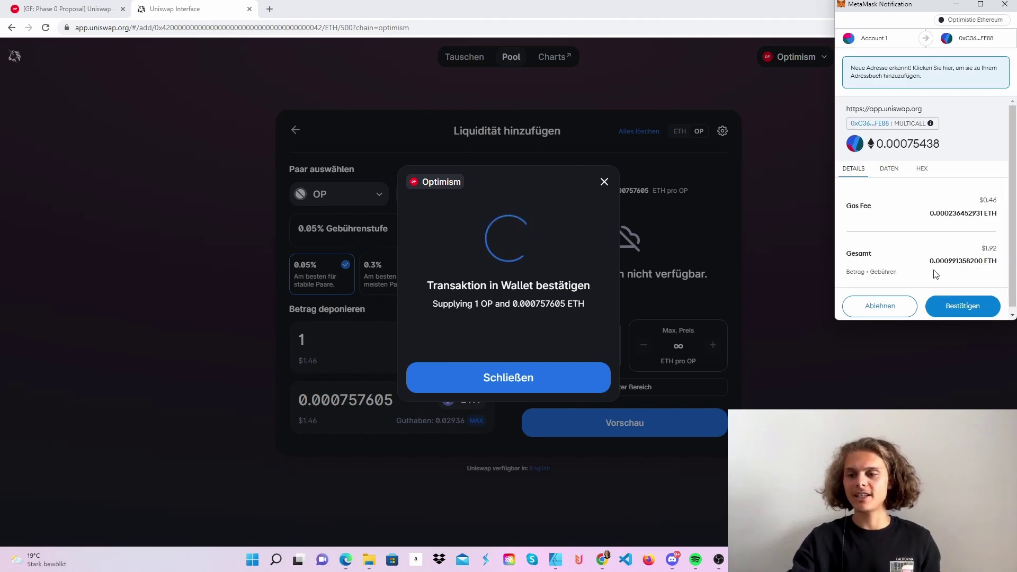
scroll(932, 271, down, 1)
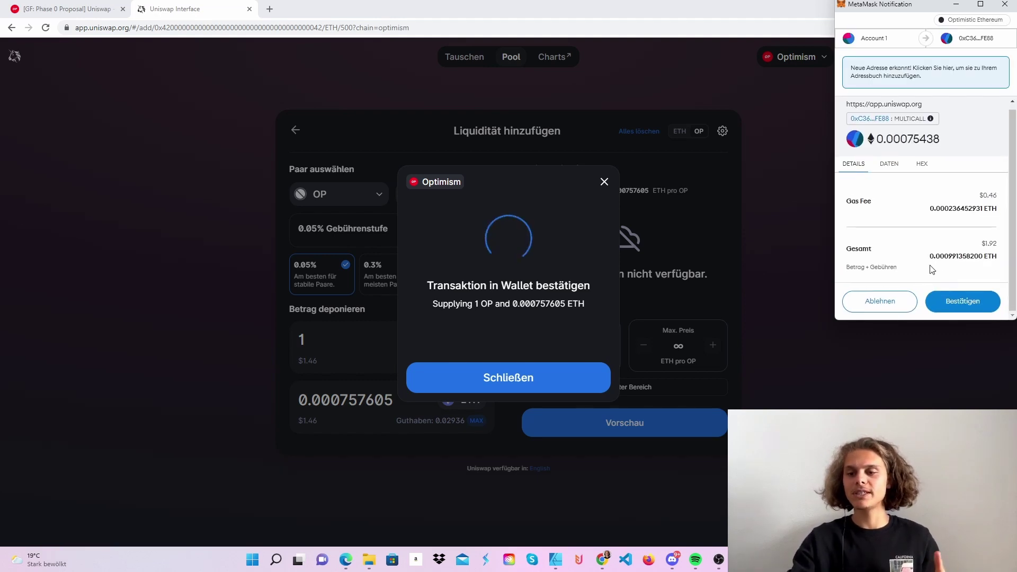
click(960, 302)
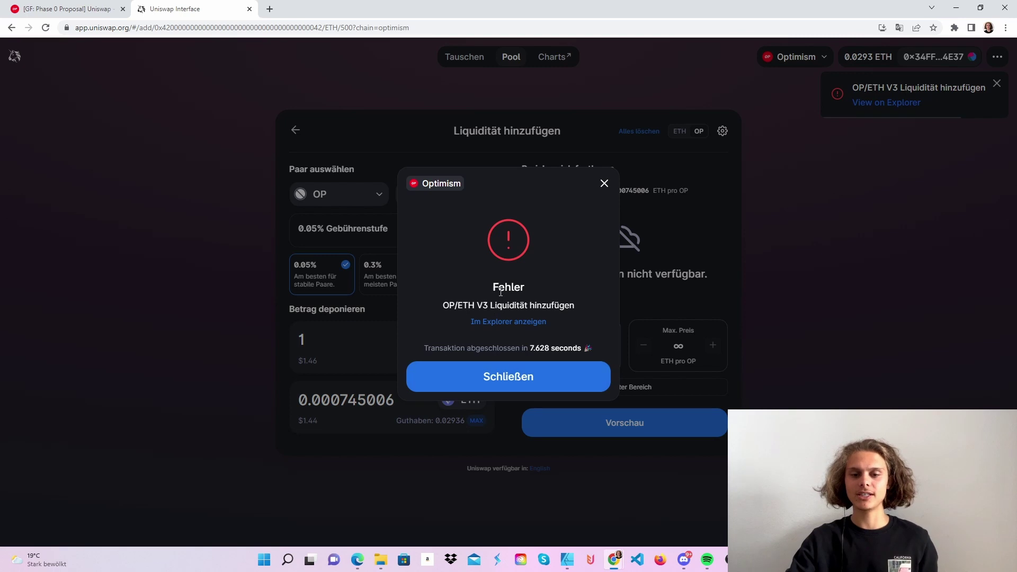
- Dismiss the error and set up a new full-range ETH/OP 0.3% position with 2 OP, then preview it
click(506, 376)
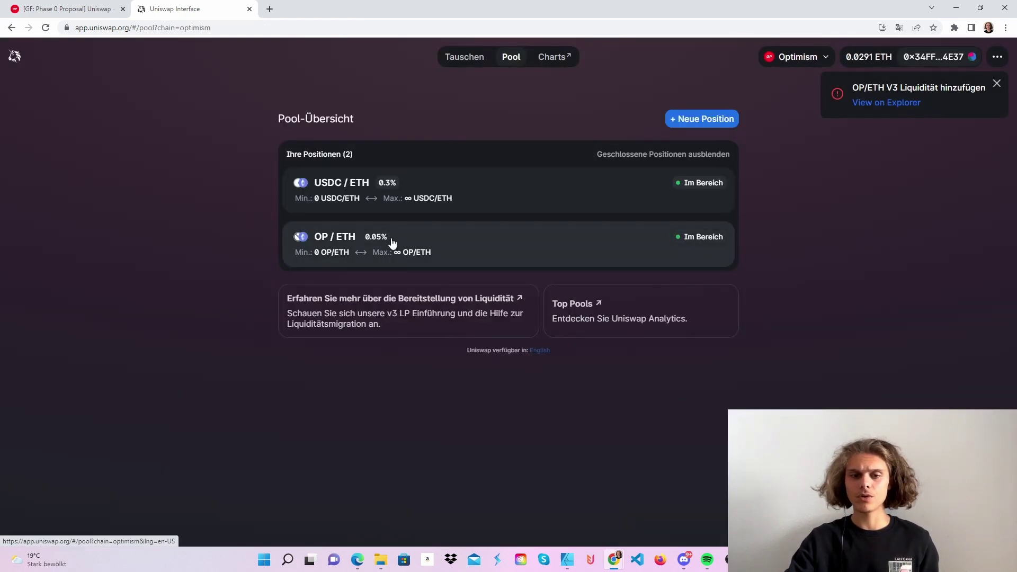
click(707, 118)
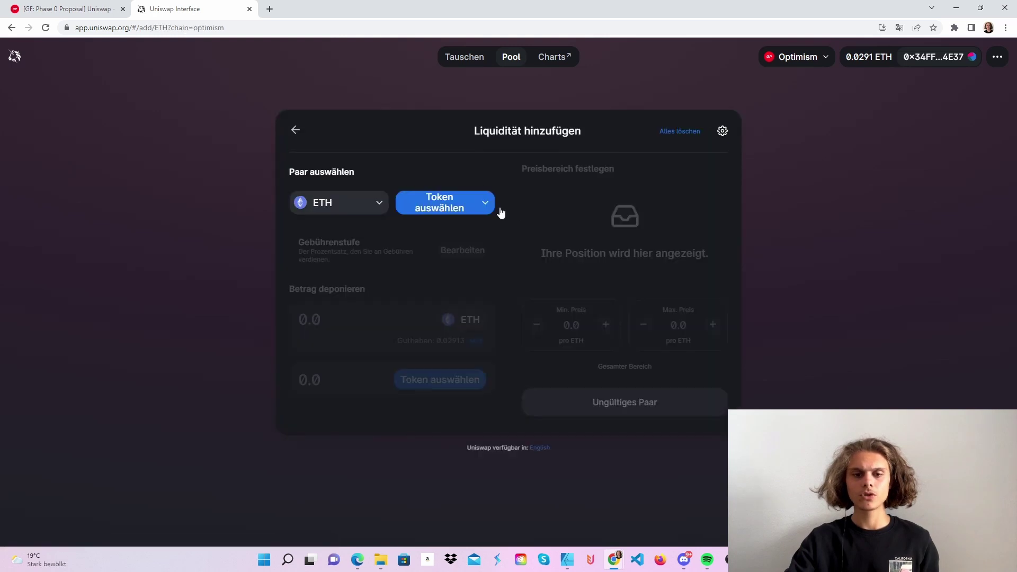
click(465, 207)
click(474, 255)
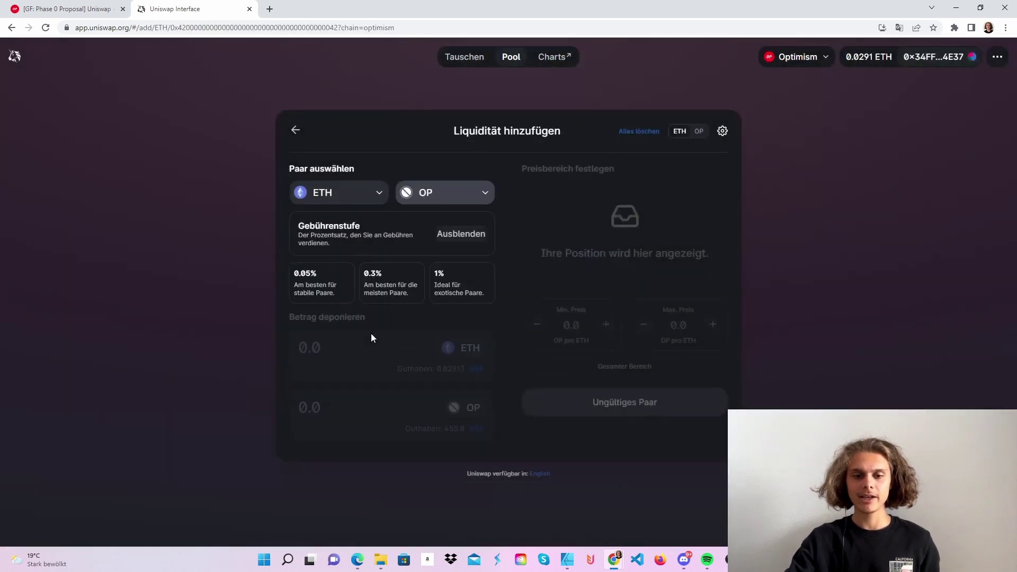
click(390, 286)
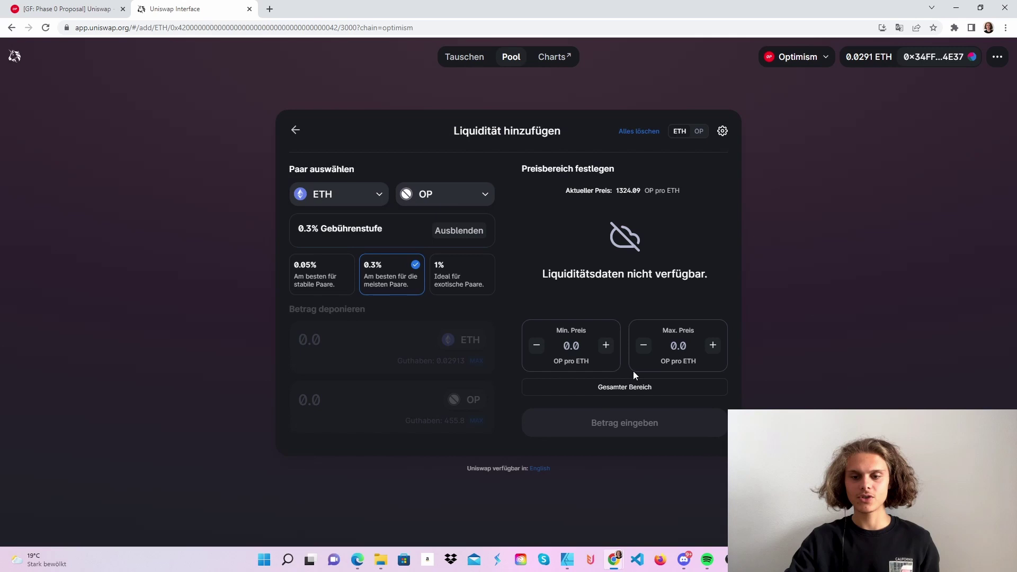
click(609, 391)
click(555, 376)
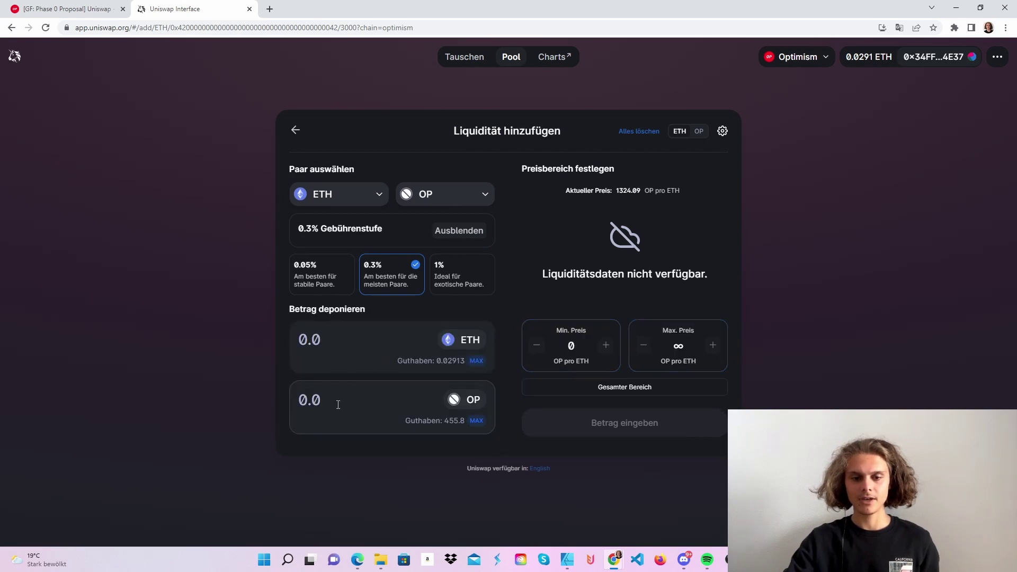
text(2)
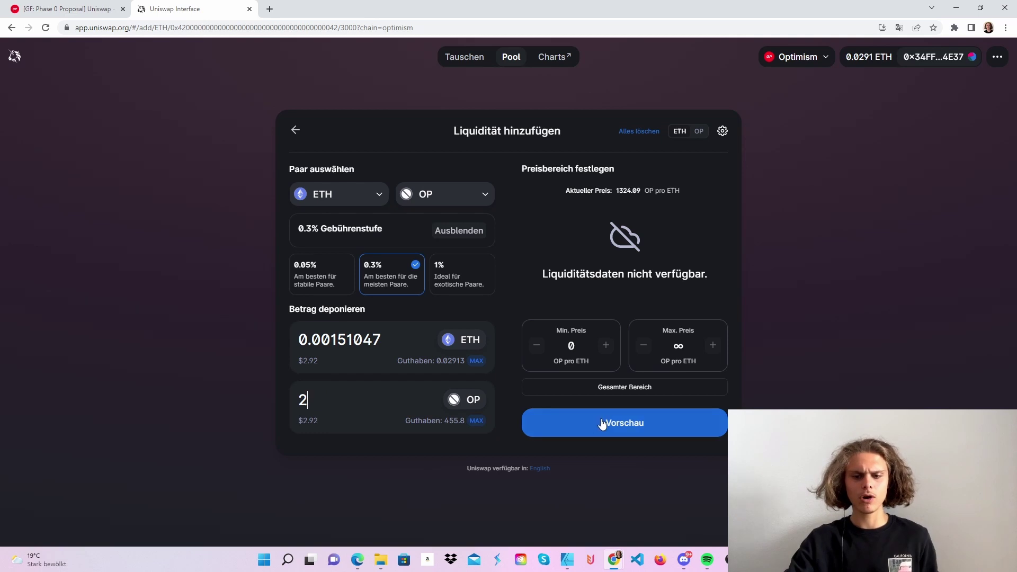
click(621, 427)
- Add the ETH/OP 0.3% full-range liquidity and confirm the transaction in MetaMask
click(525, 418)
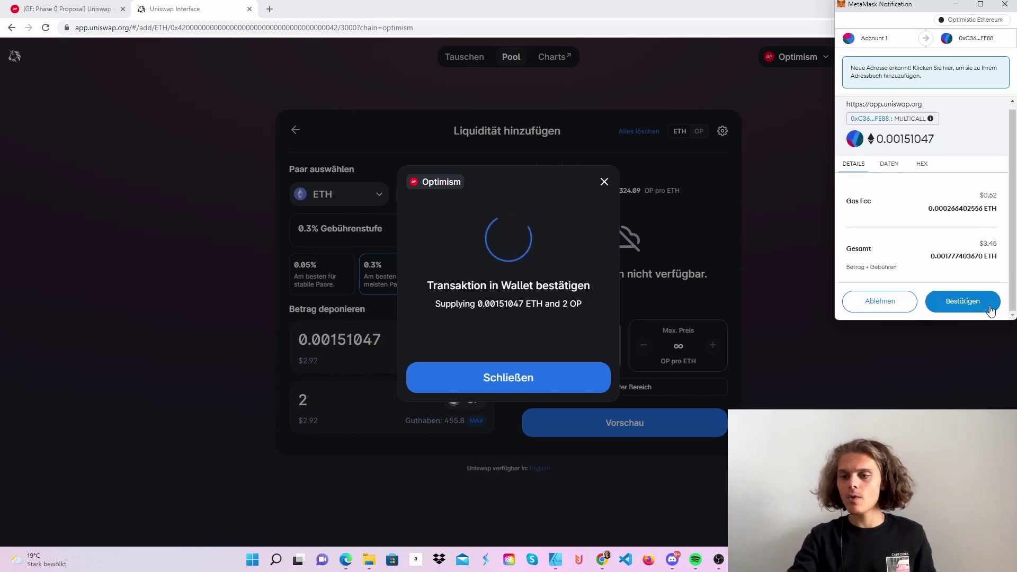
click(965, 303)
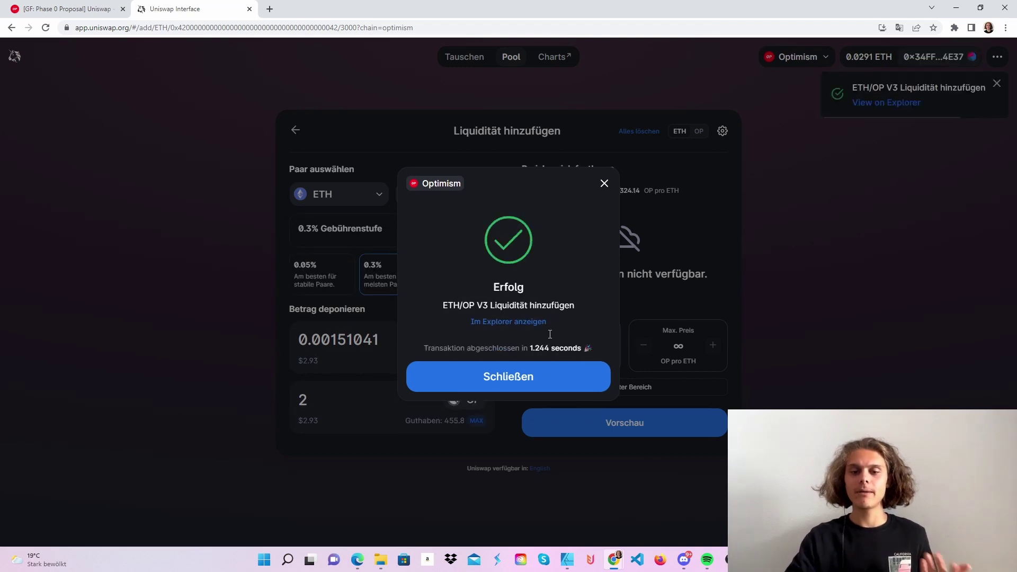
- Close the success dialog and refresh the Pool overview by switching between Tauschen and Pool
click(521, 379)
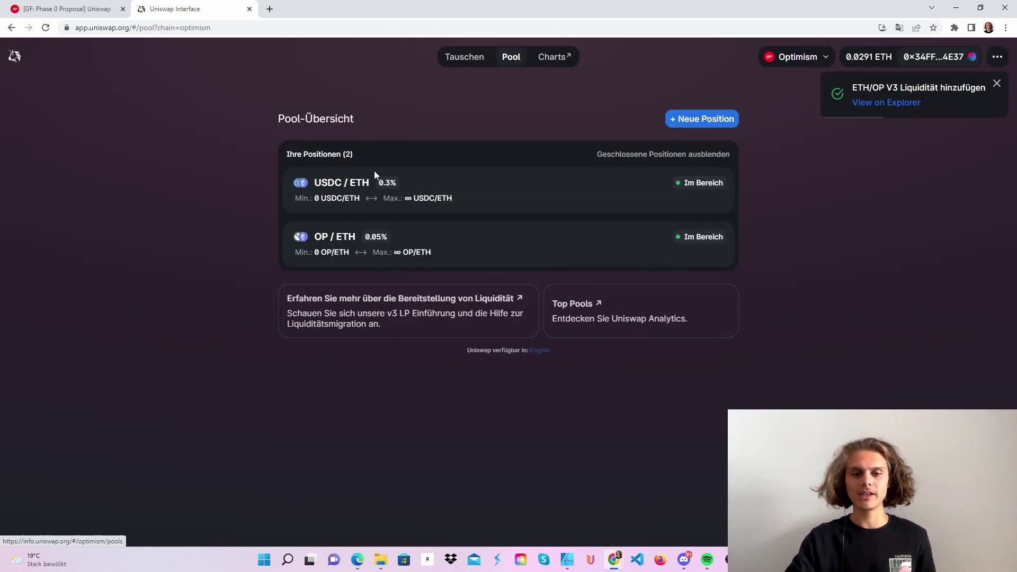
click(464, 57)
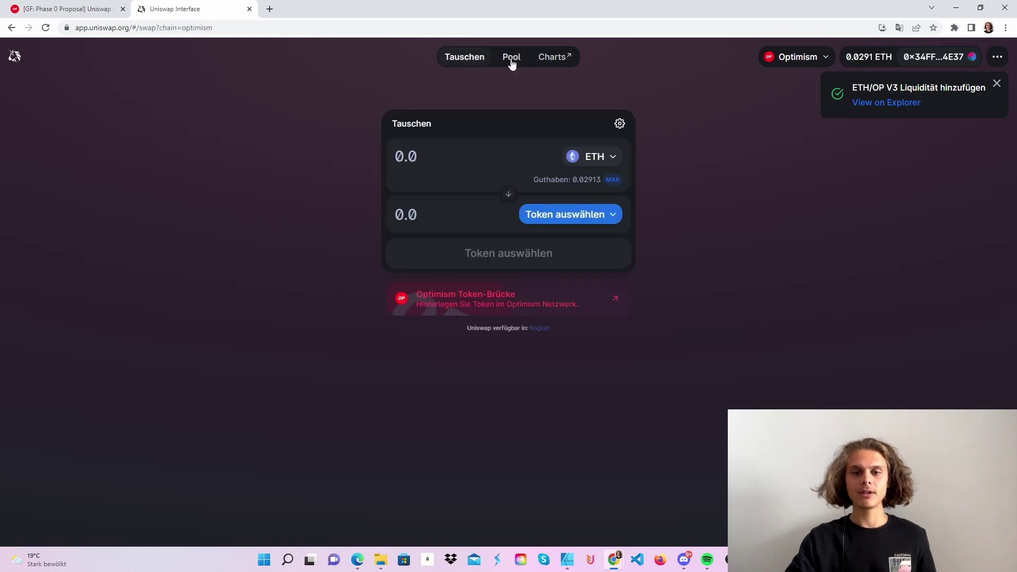
click(512, 61)
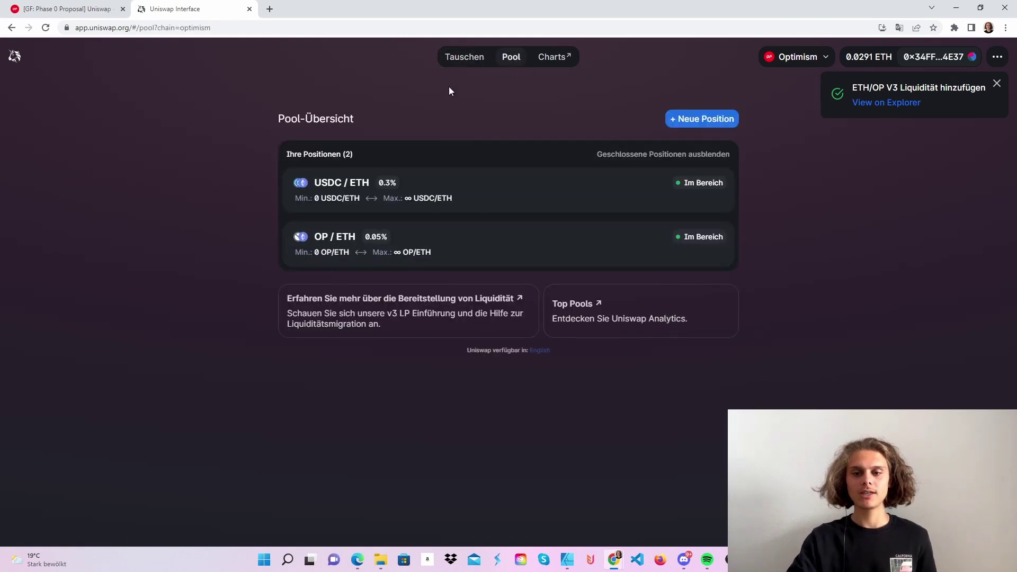
click(453, 62)
click(500, 61)
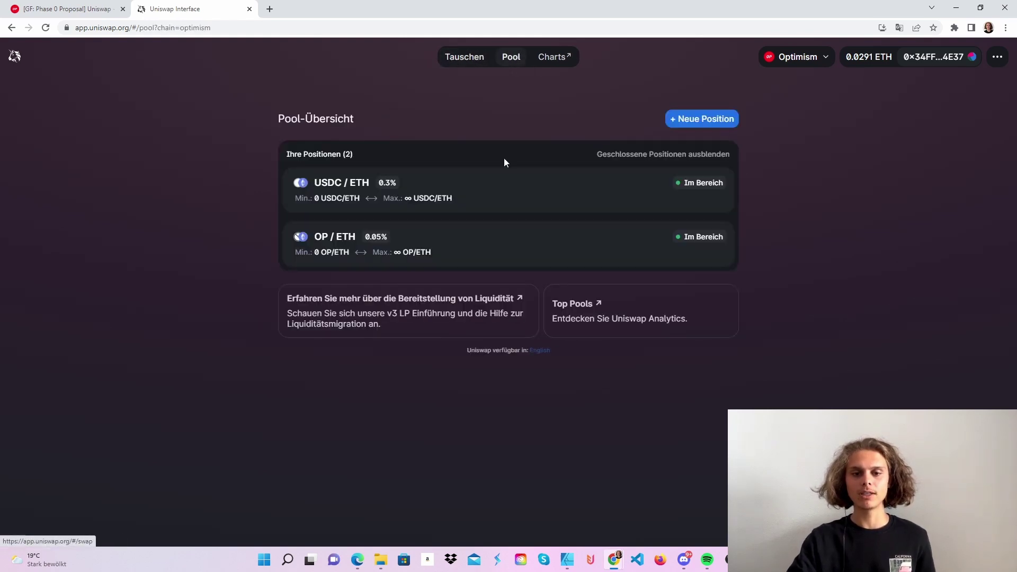
- Inspect the OP/ETH 0.05% and new 0.3% ($5.84) positions, then return to the Phase 0 Proposal tab
click(523, 249)
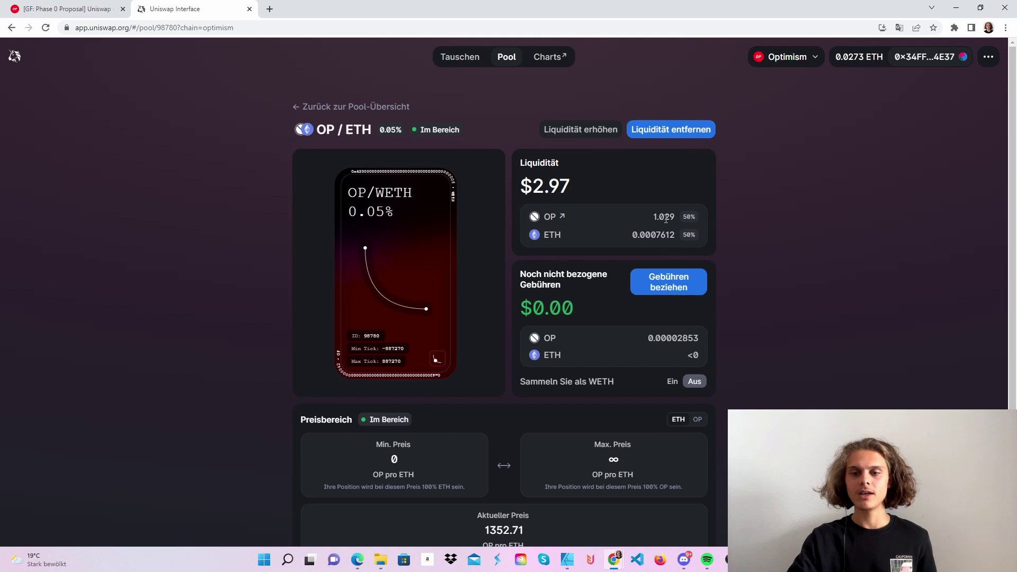
click(457, 58)
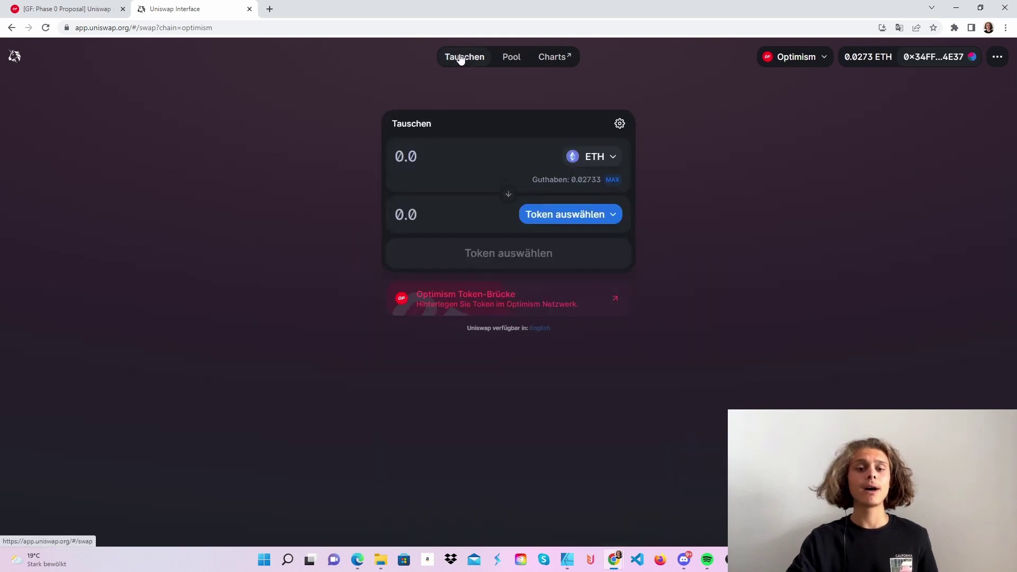
click(518, 59)
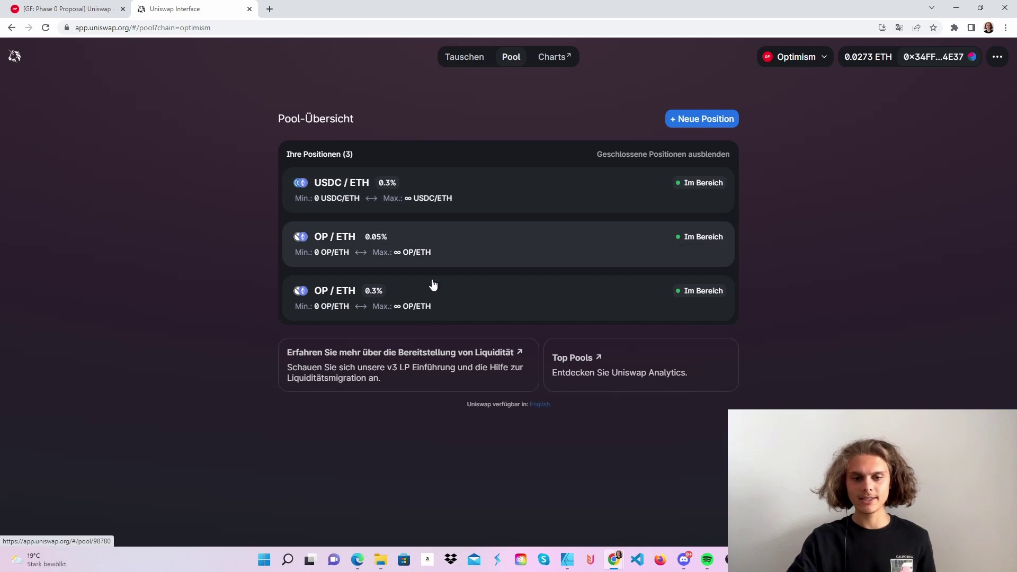
click(458, 294)
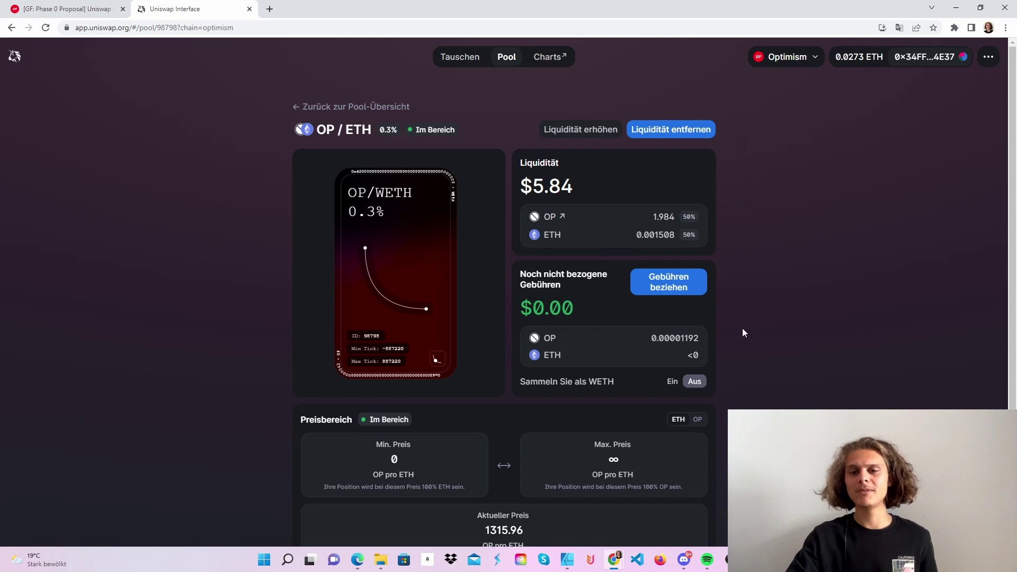
click(72, 6)
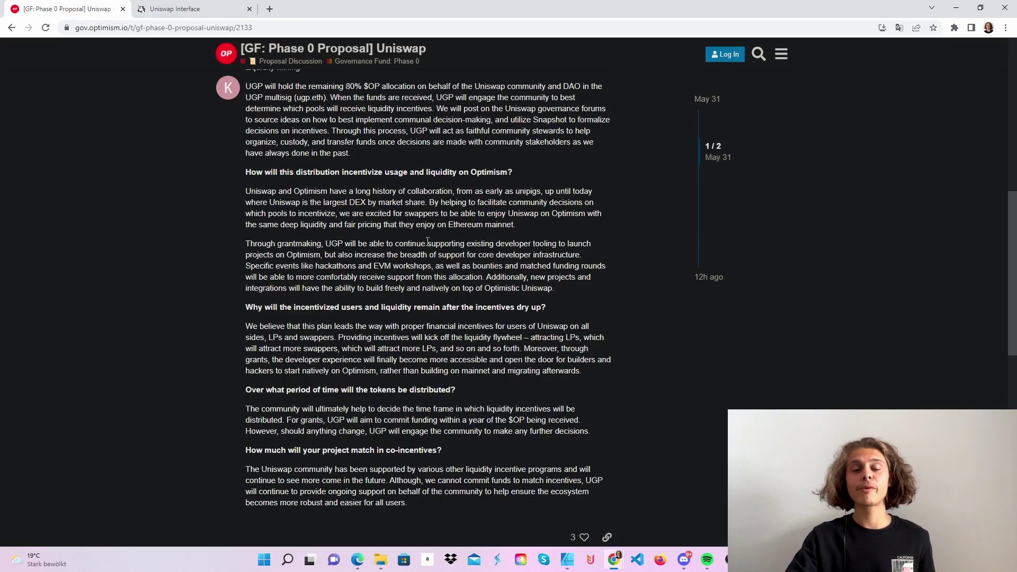